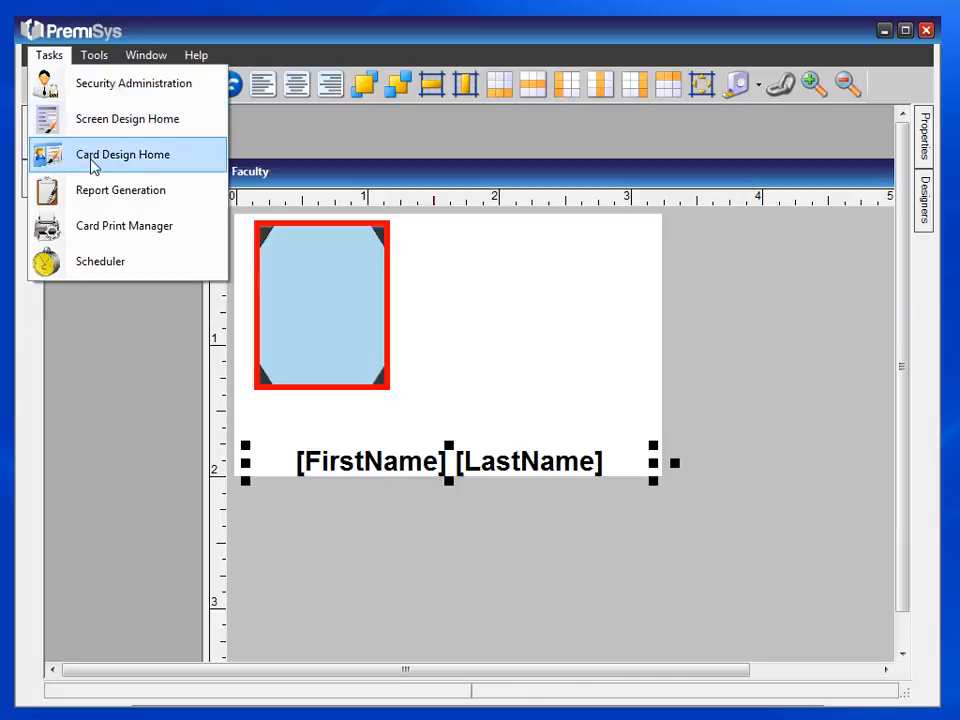
Step: Open the existing Faculty design from Card Design Home
{"action": "left_click", "coordinate": [93, 160]}
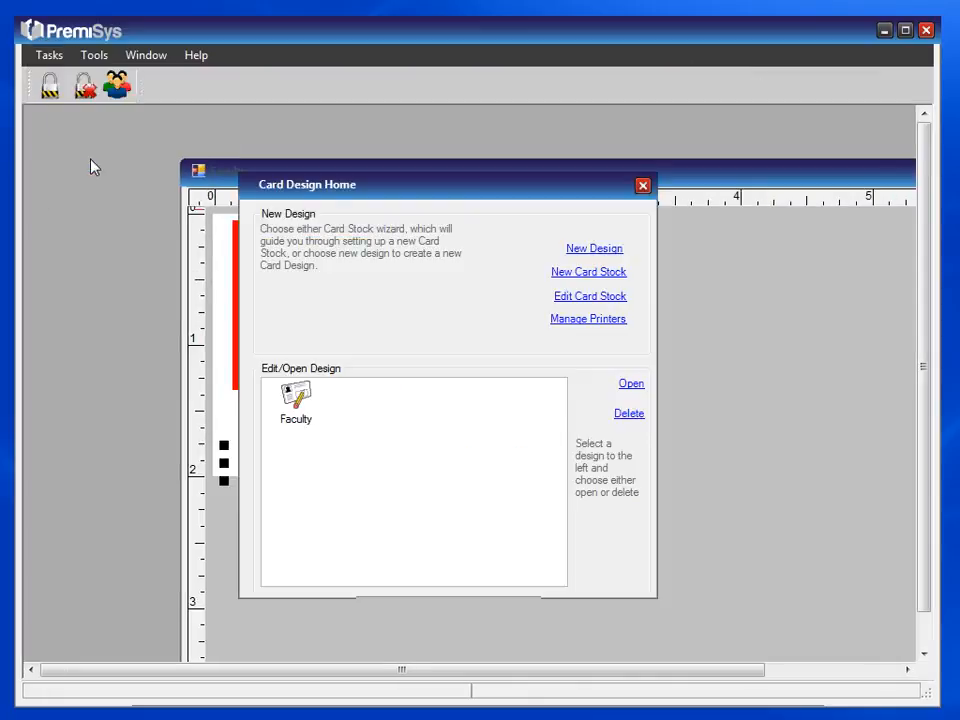
{"action": "left_click", "coordinate": [300, 410]}
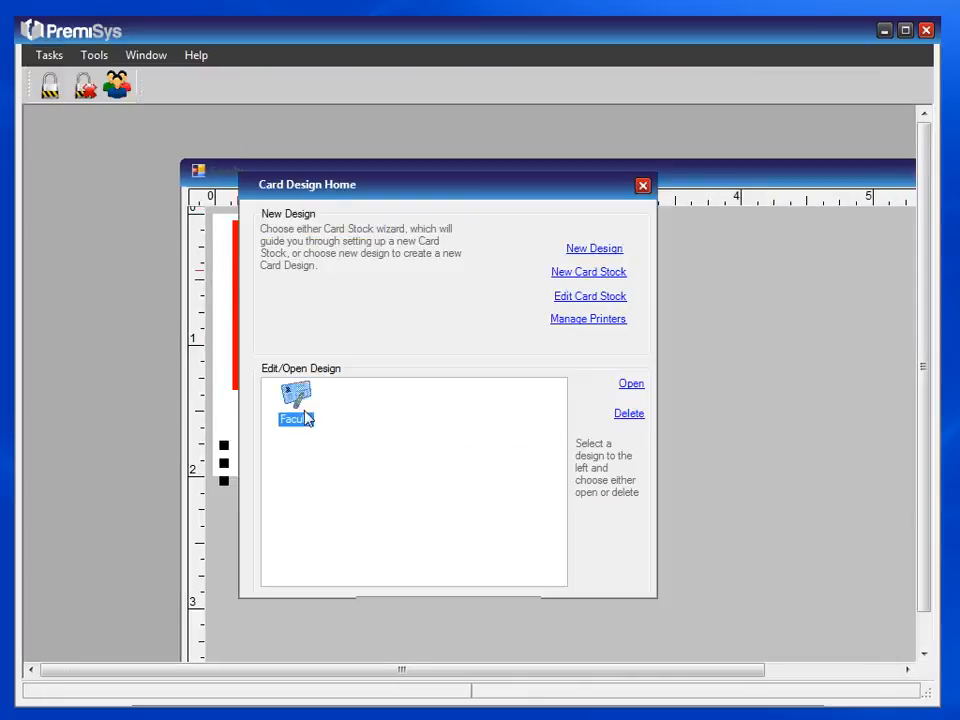
{"action": "left_click", "coordinate": [631, 385]}
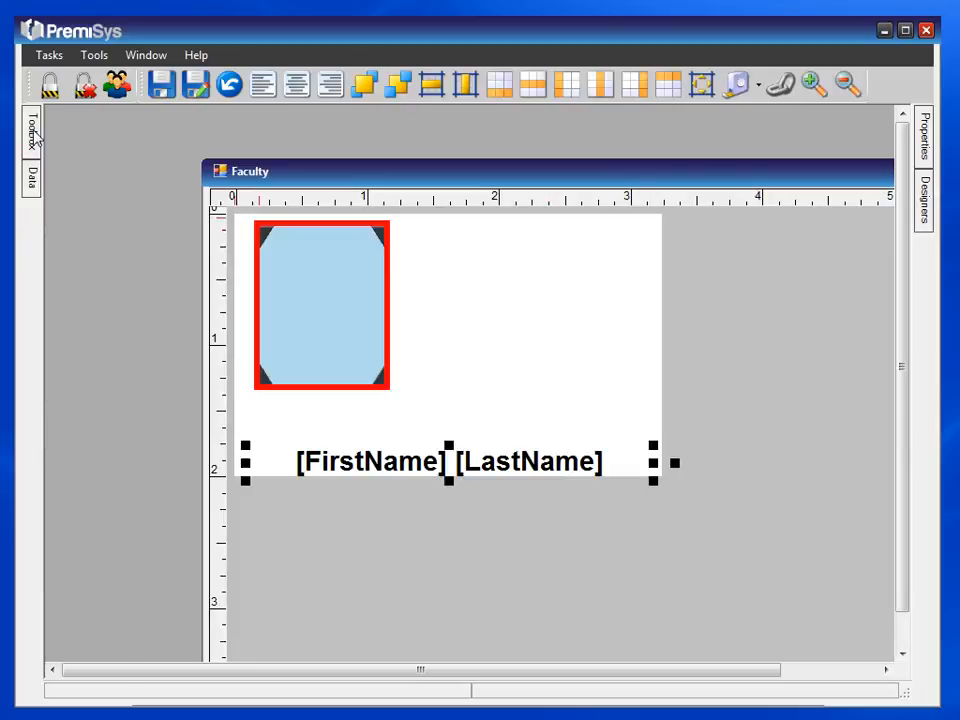
Step: Add a picture box about 0.76 wide and 0.61 high in the upper-right corner of the Faculty card
{"action": "mouse_move", "coordinate": [36, 138]}
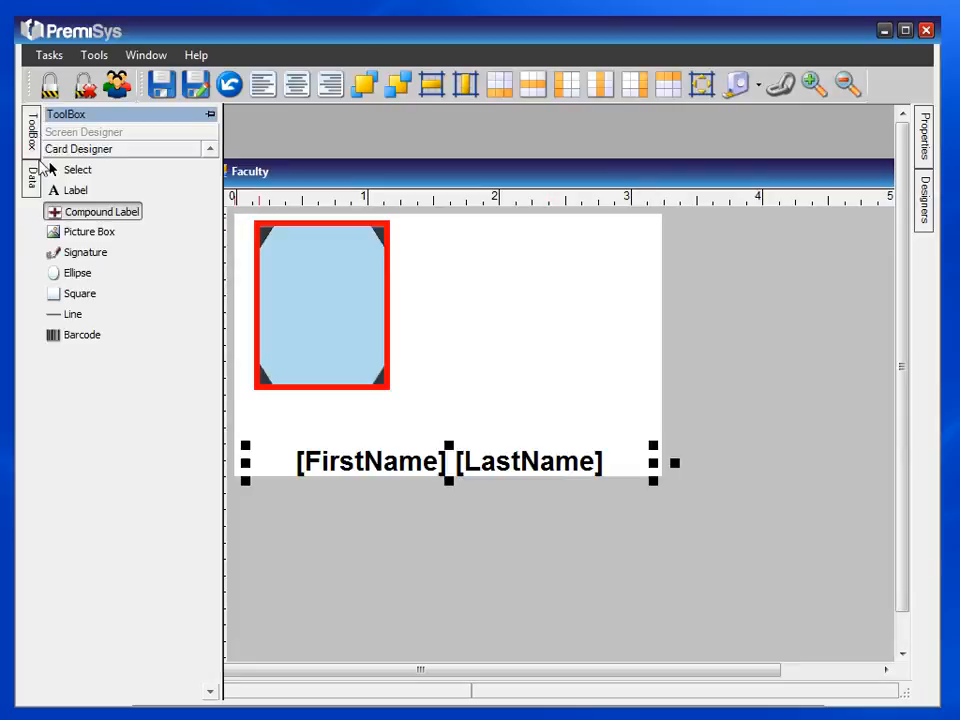
{"action": "left_click", "coordinate": [78, 236]}
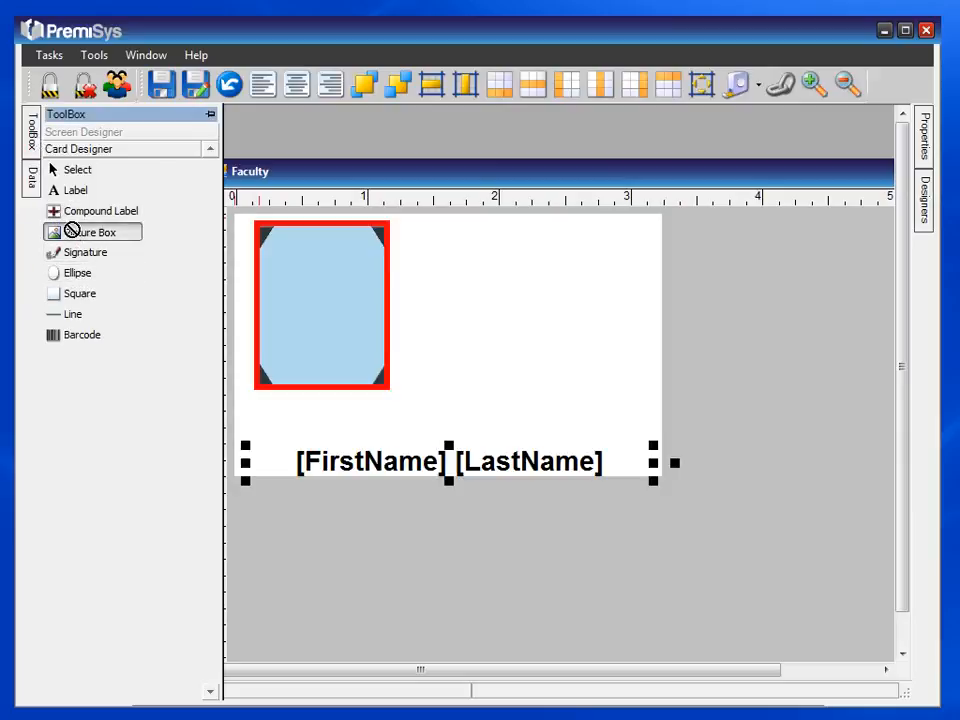
{"action": "left_click_drag", "start_coordinate": [365, 265], "coordinate": [508, 343]}
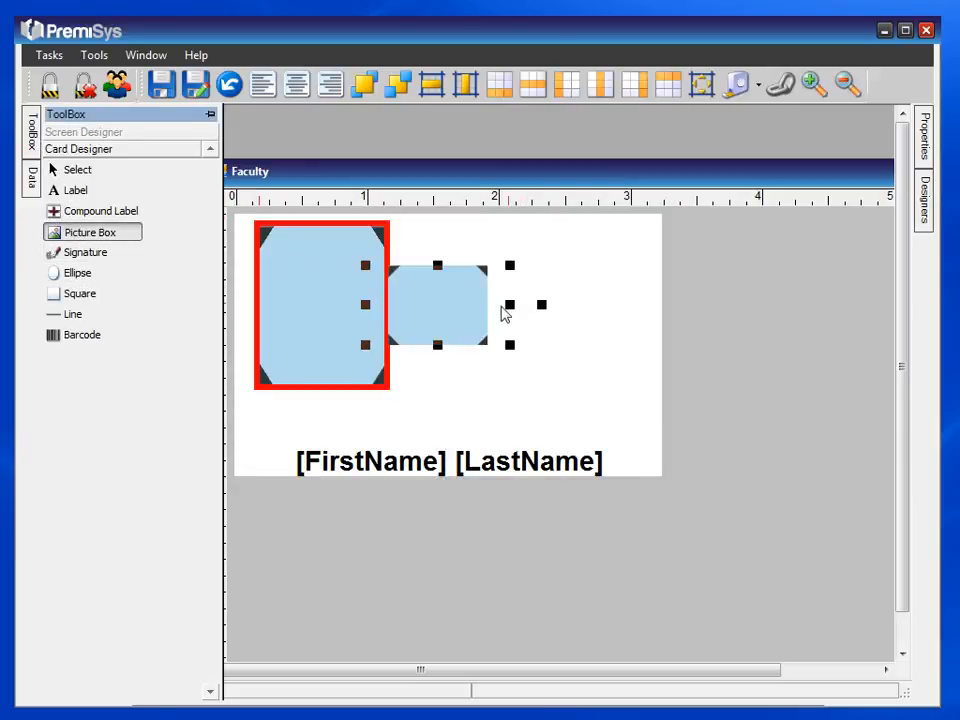
{"action": "left_click_drag", "start_coordinate": [433, 306], "coordinate": [596, 268]}
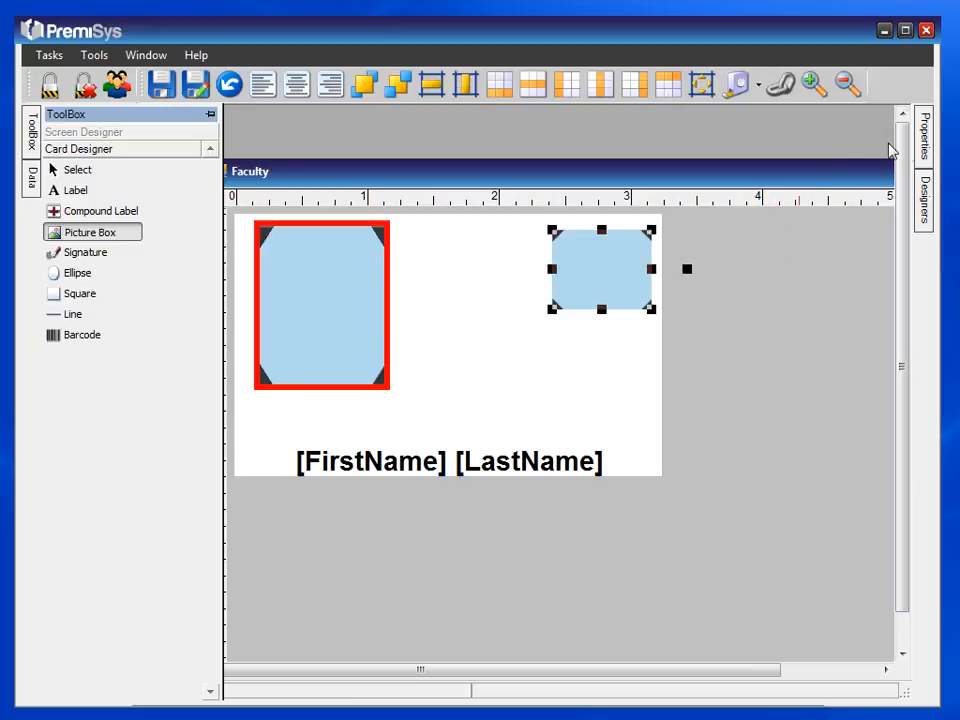
Step: Load bmp-univ1 from Documents > PremiSys_Screen_and_Card_Images into the picture box and enlarge it to about 0.84 wide by 0.69 high
{"action": "mouse_move", "coordinate": [927, 152]}
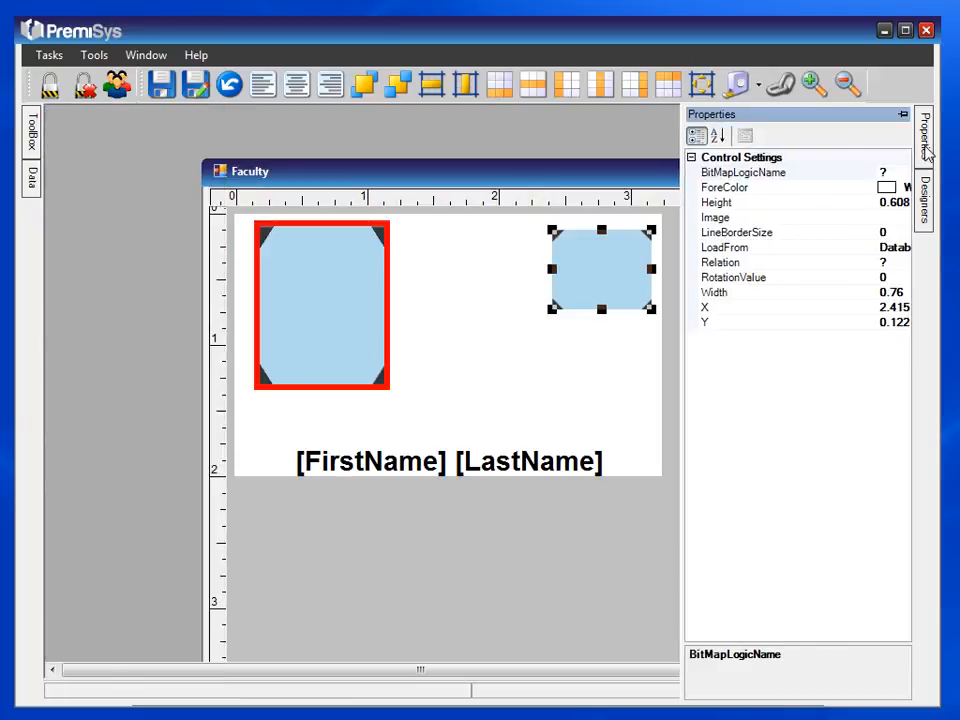
{"action": "left_click", "coordinate": [755, 218]}
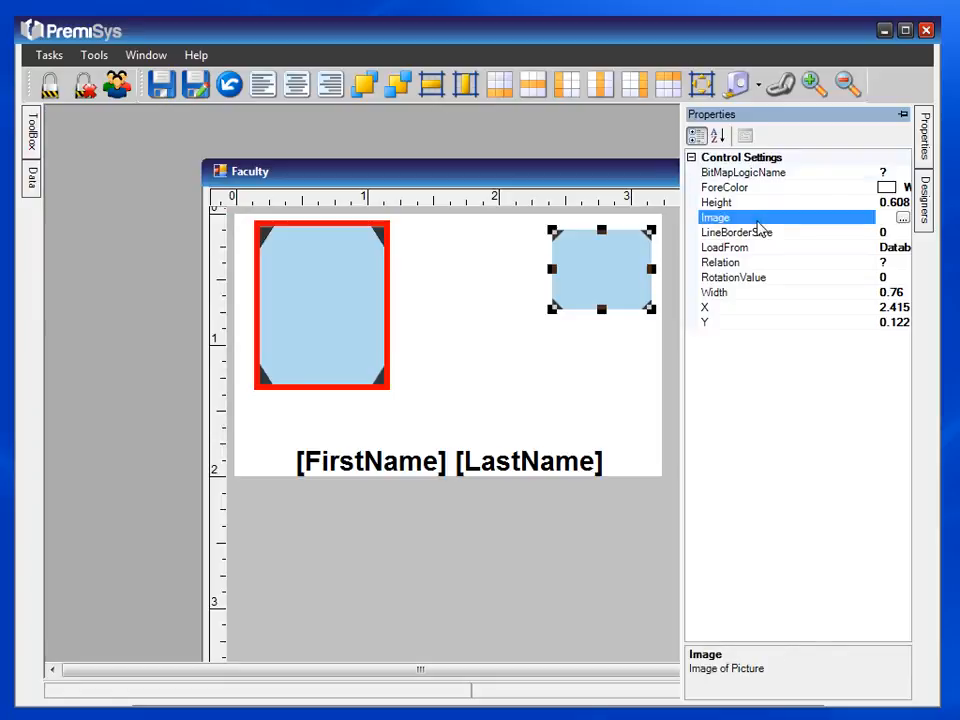
{"action": "left_click", "coordinate": [903, 219]}
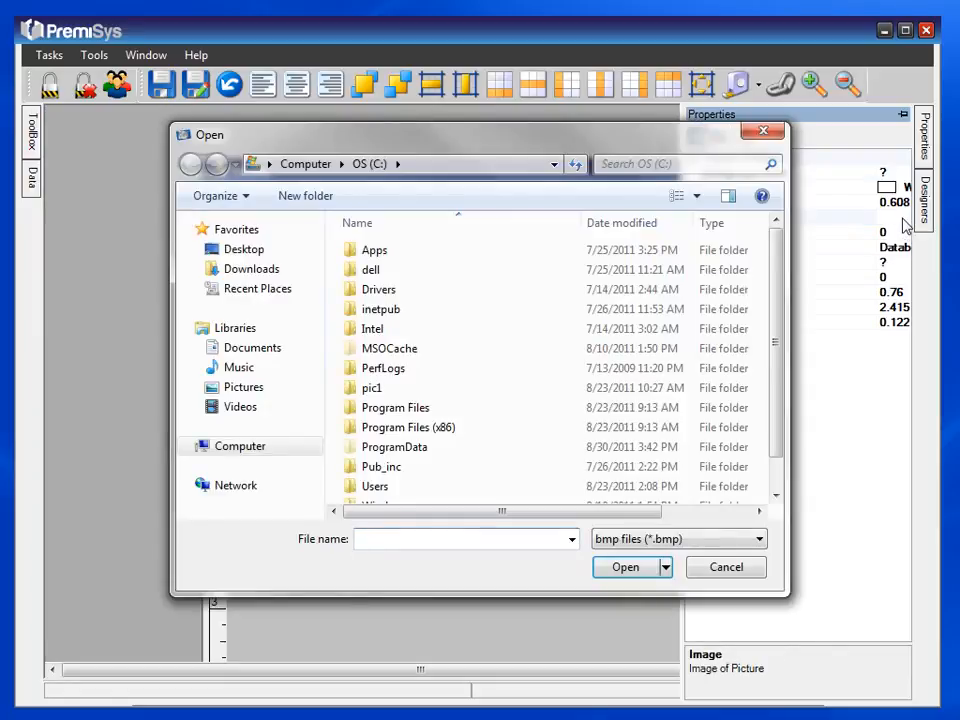
{"action": "left_click", "coordinate": [240, 349]}
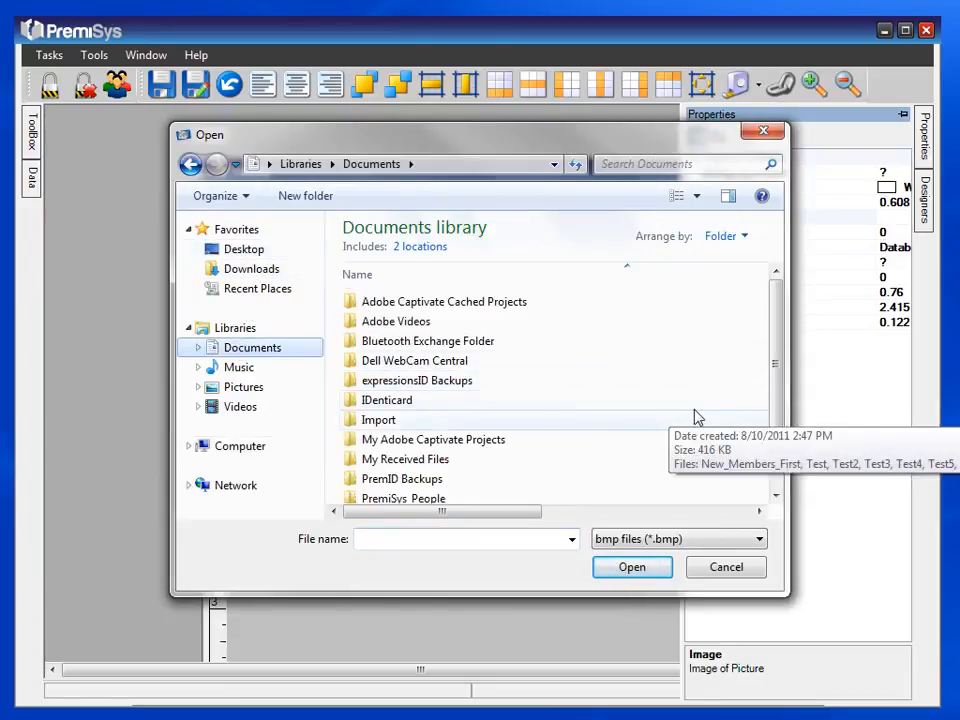
{"action": "left_click_drag", "start_coordinate": [776, 336], "coordinate": [774, 399]}
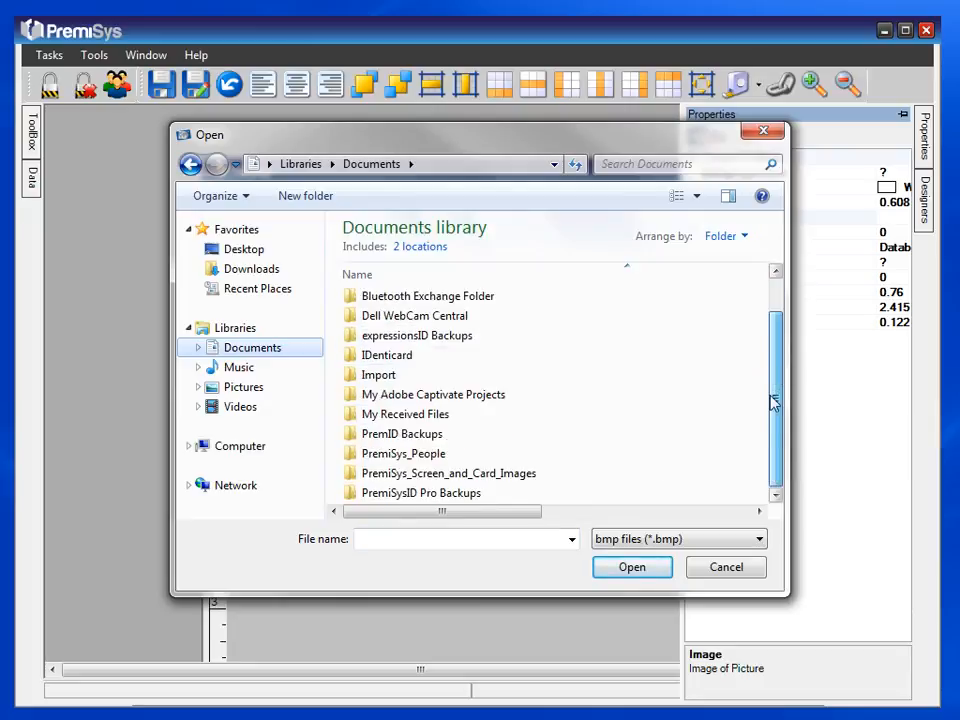
{"action": "double_click", "coordinate": [520, 476]}
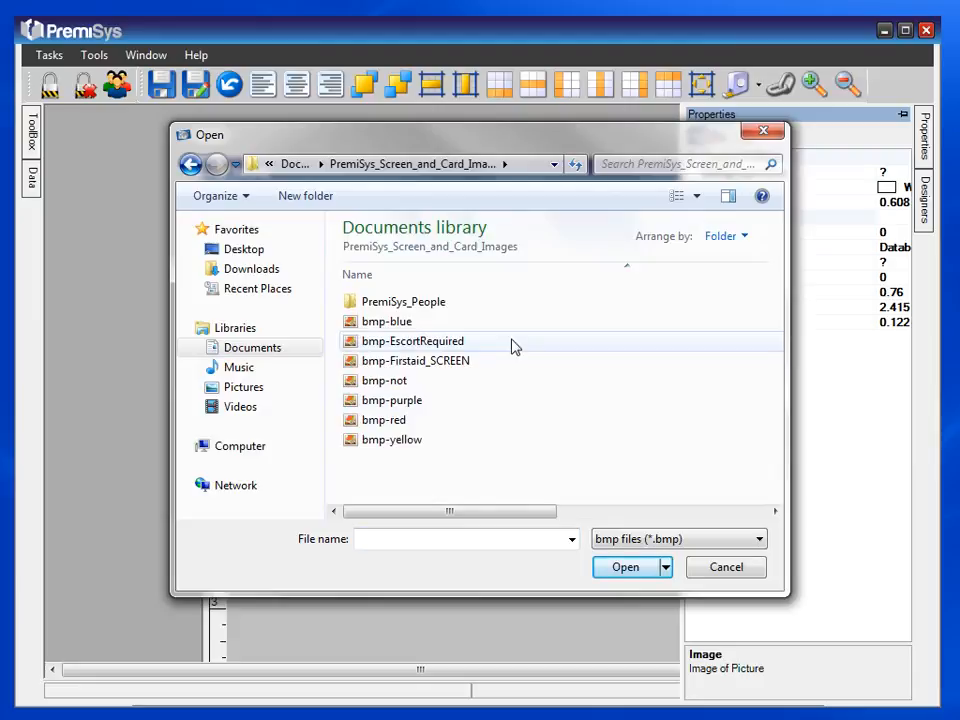
{"action": "left_click", "coordinate": [677, 543]}
{"action": "left_click", "coordinate": [636, 657]}
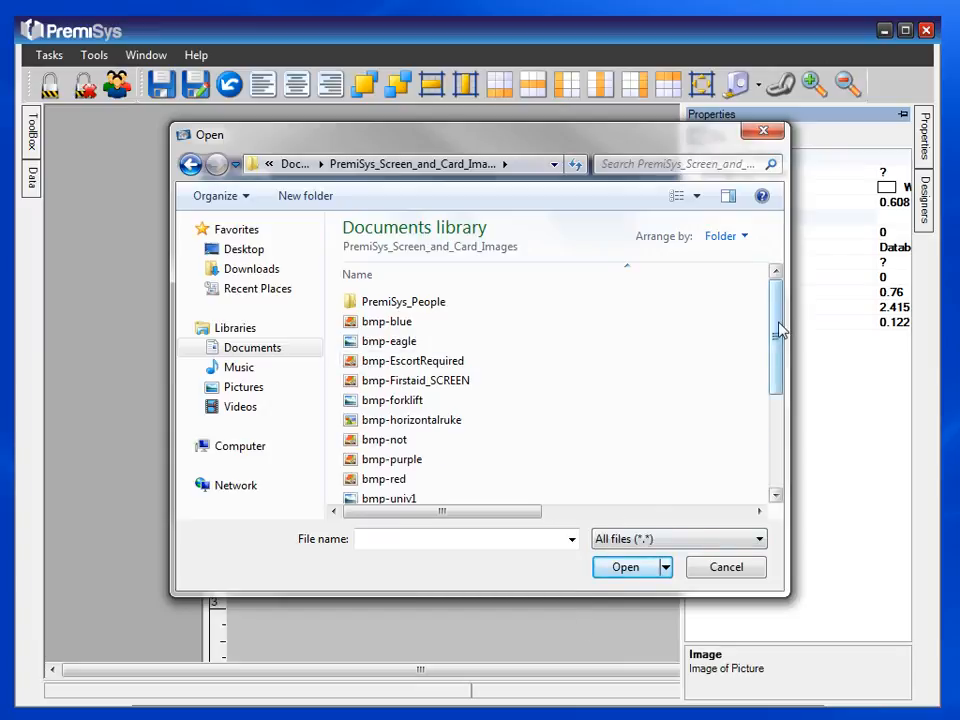
{"action": "left_click_drag", "start_coordinate": [780, 326], "coordinate": [776, 384]}
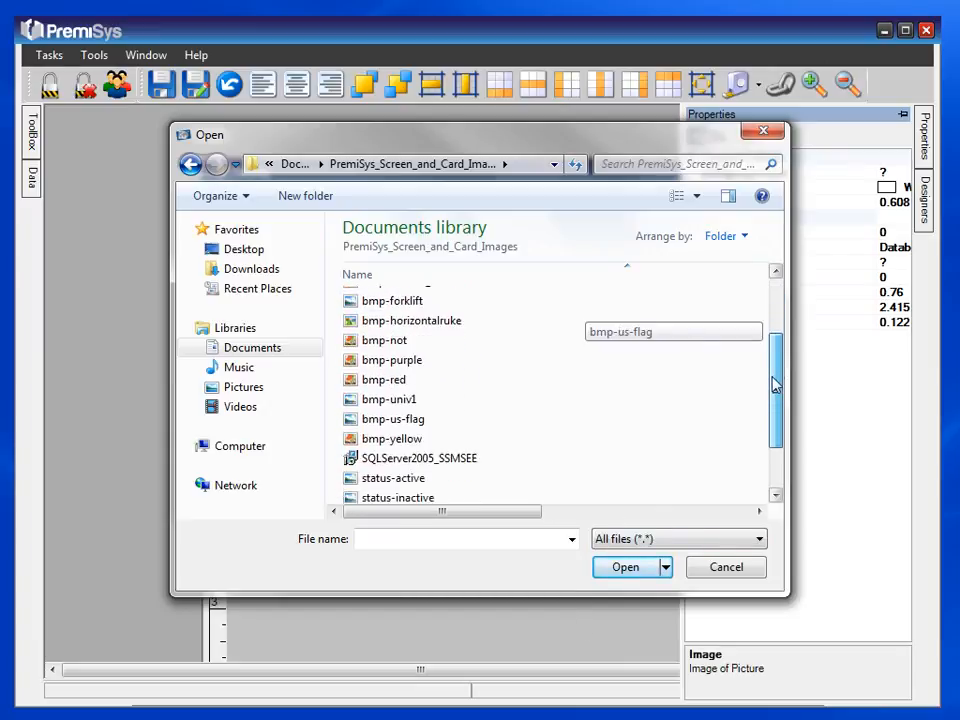
{"action": "double_click", "coordinate": [412, 393]}
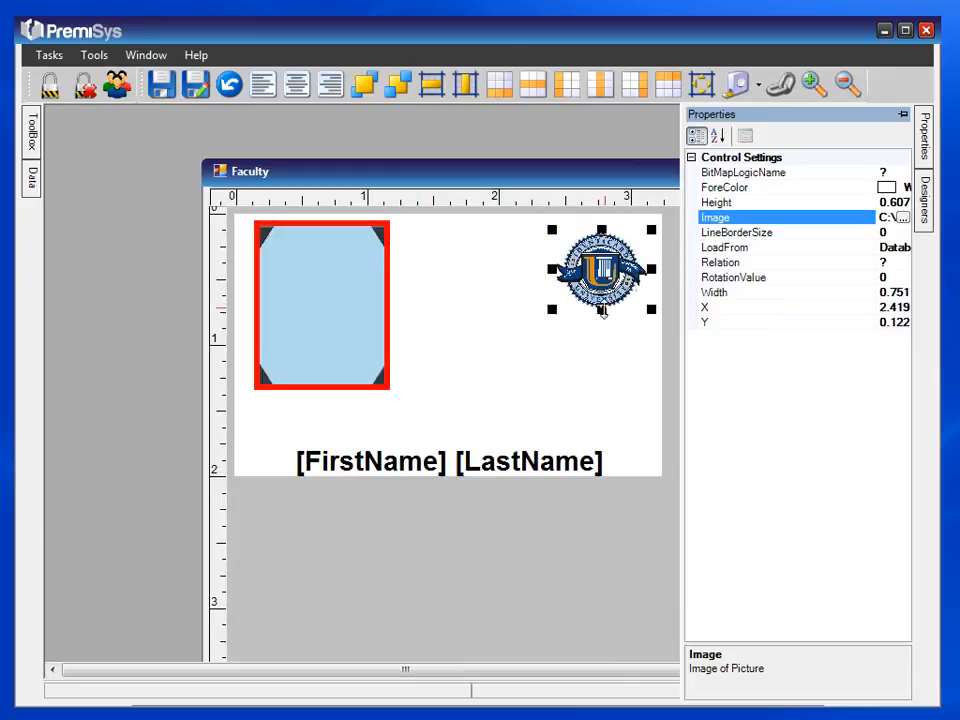
{"action": "left_click_drag", "start_coordinate": [601, 310], "coordinate": [602, 320]}
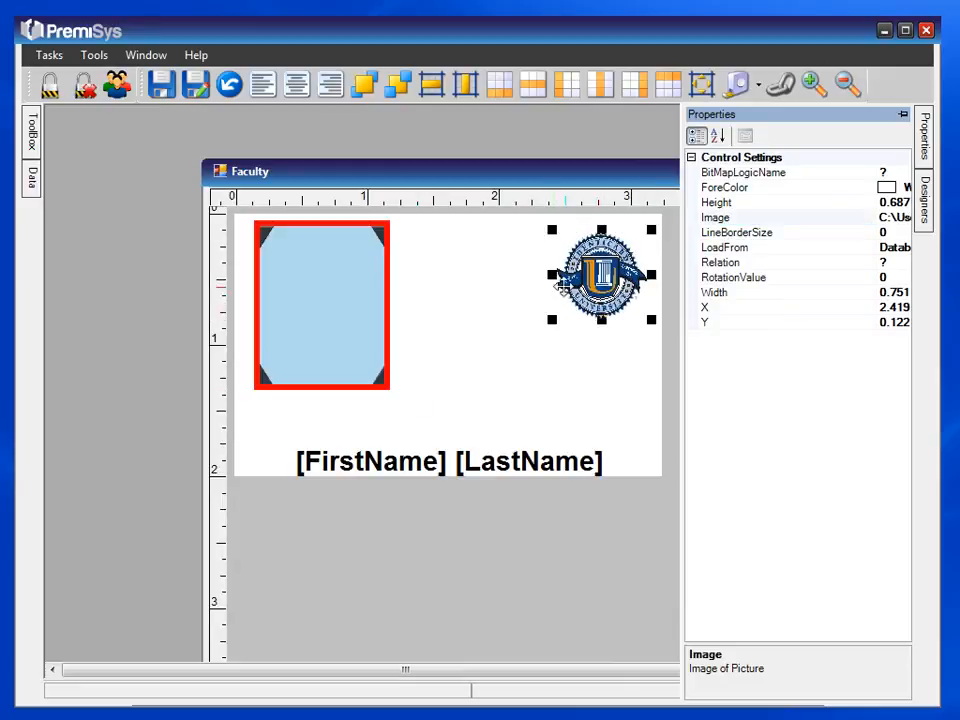
{"action": "left_click_drag", "start_coordinate": [553, 276], "coordinate": [539, 276]}
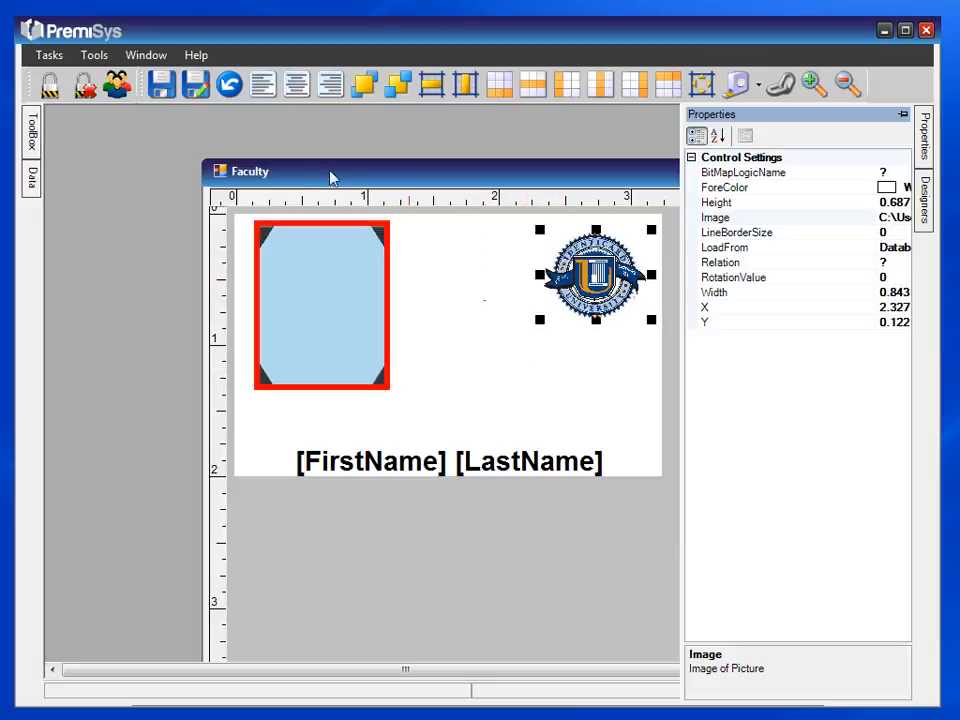
Step: Save the Faculty card design and close its design window
{"action": "left_click", "coordinate": [163, 88]}
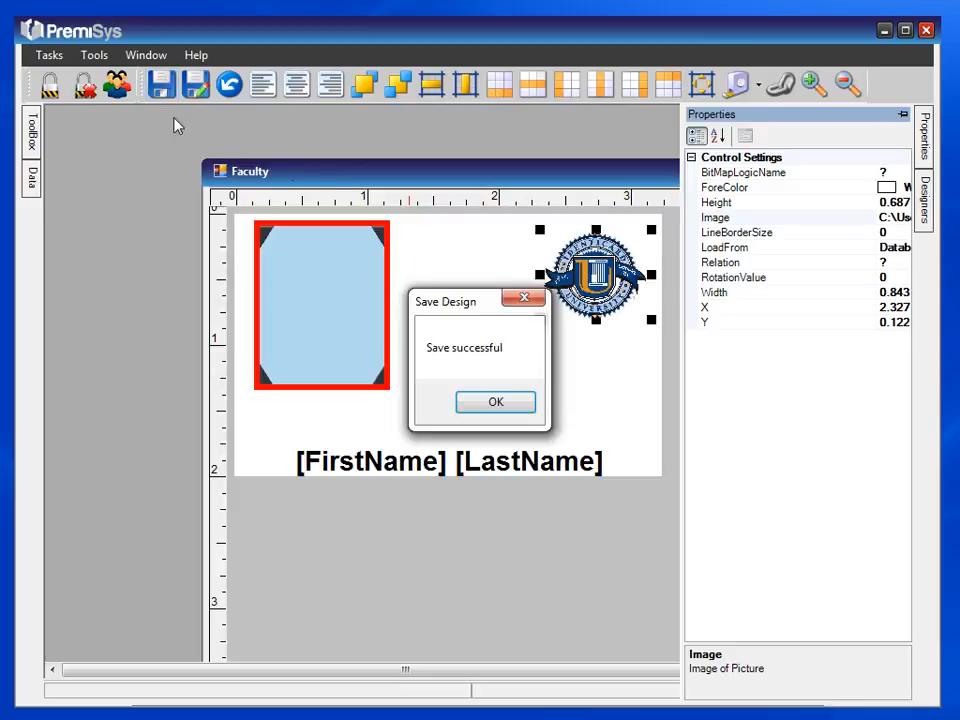
{"action": "left_click", "coordinate": [498, 404]}
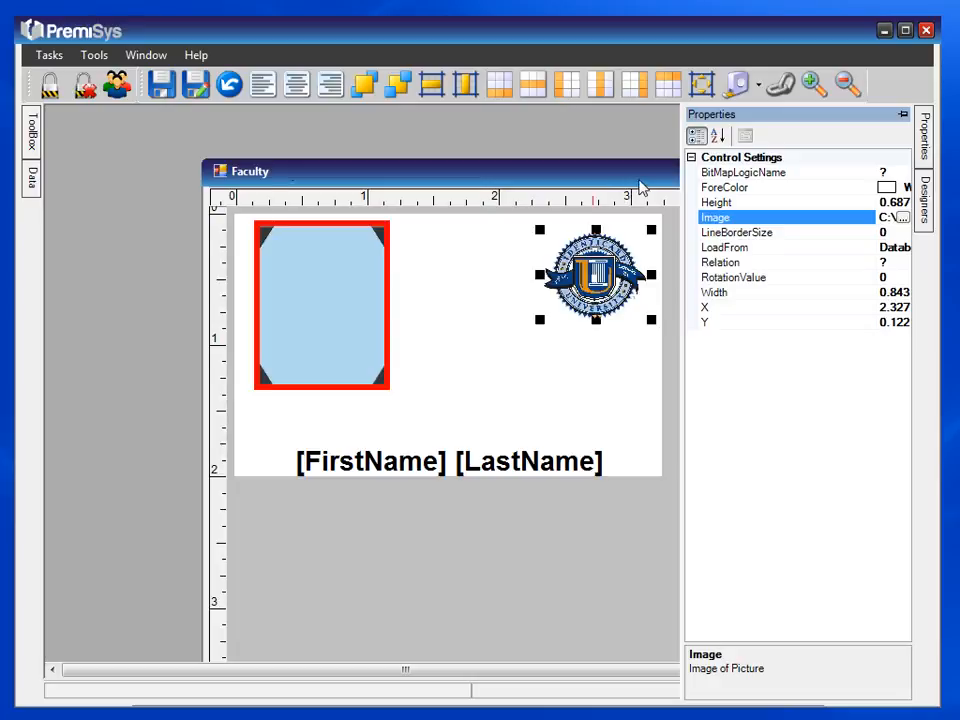
{"action": "left_click_drag", "start_coordinate": [641, 187], "coordinate": [191, 199]}
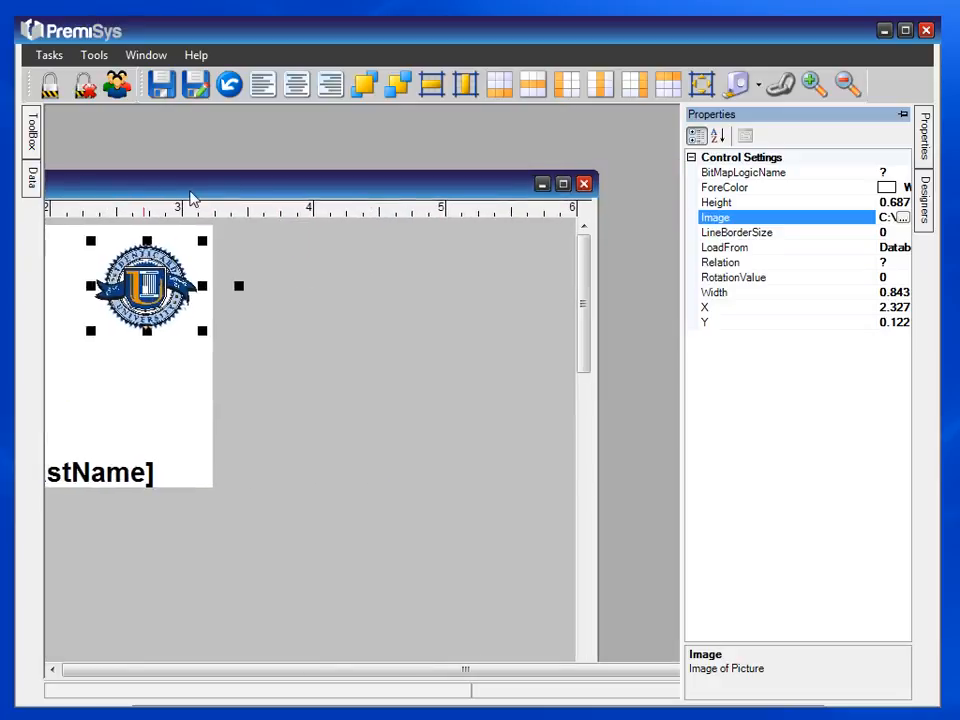
{"action": "left_click", "coordinate": [581, 188]}
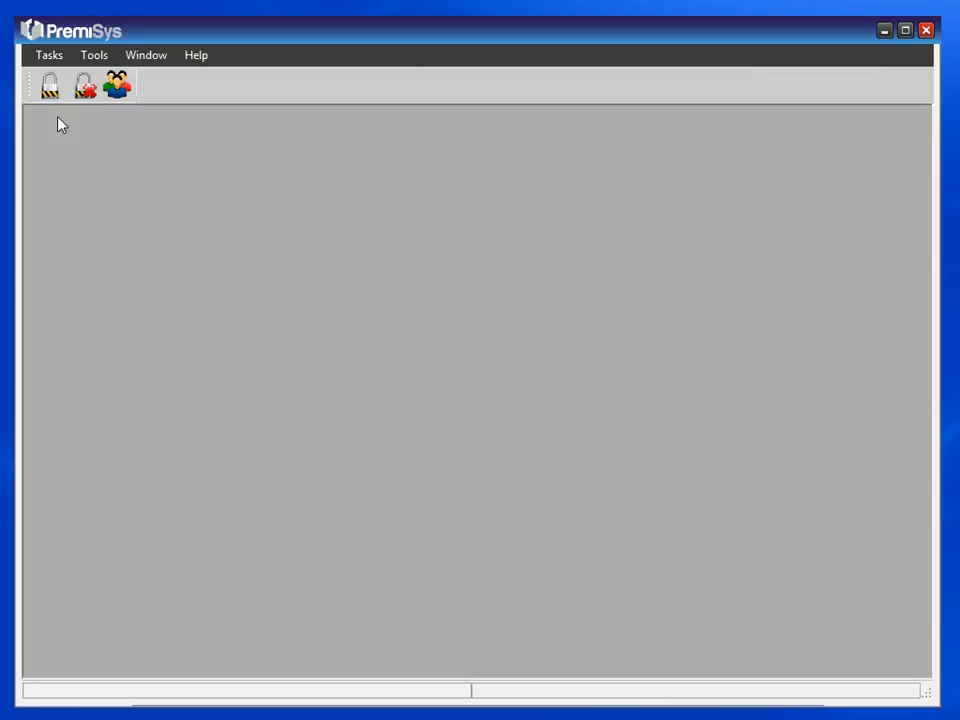
Step: Start a new bitmap logic set and name it First Aid
{"action": "left_click", "coordinate": [95, 56]}
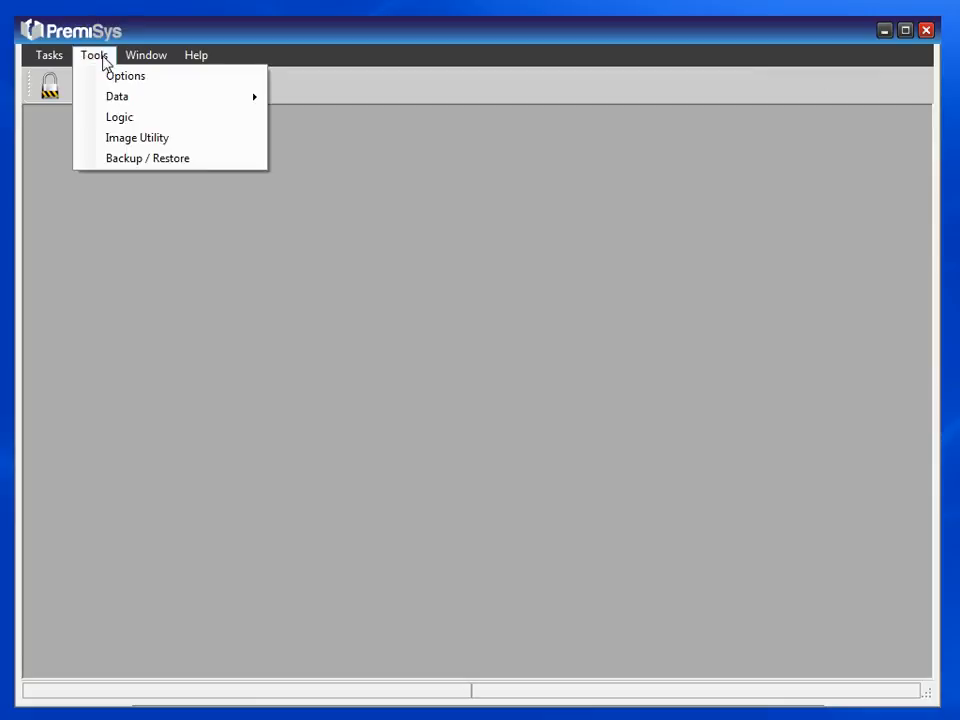
{"action": "left_click", "coordinate": [122, 118]}
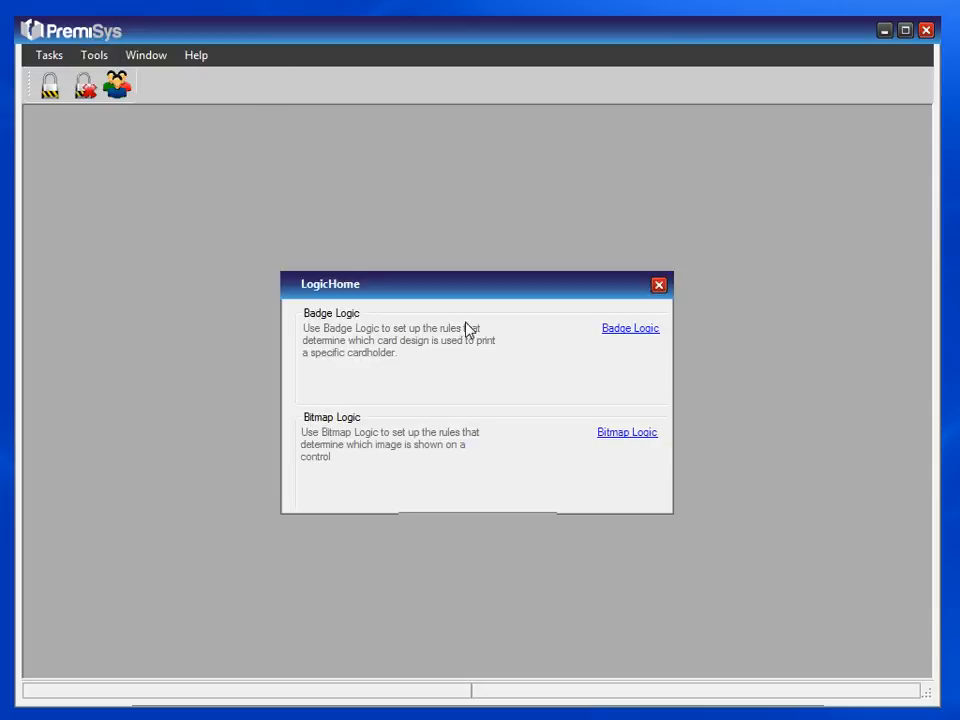
{"action": "left_click", "coordinate": [640, 440]}
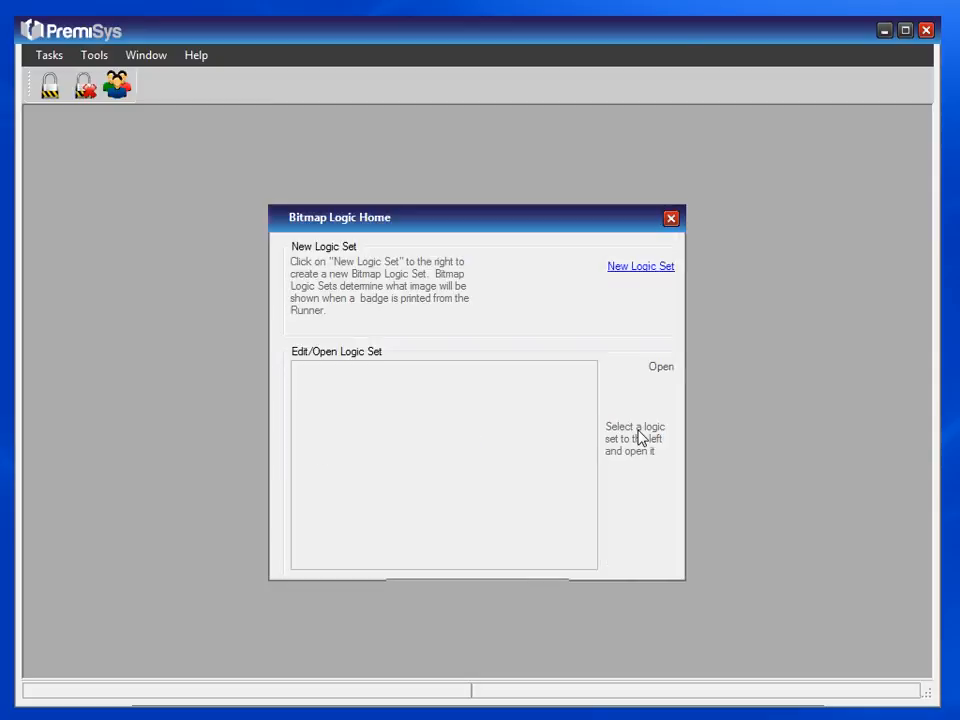
{"action": "left_click", "coordinate": [647, 268]}
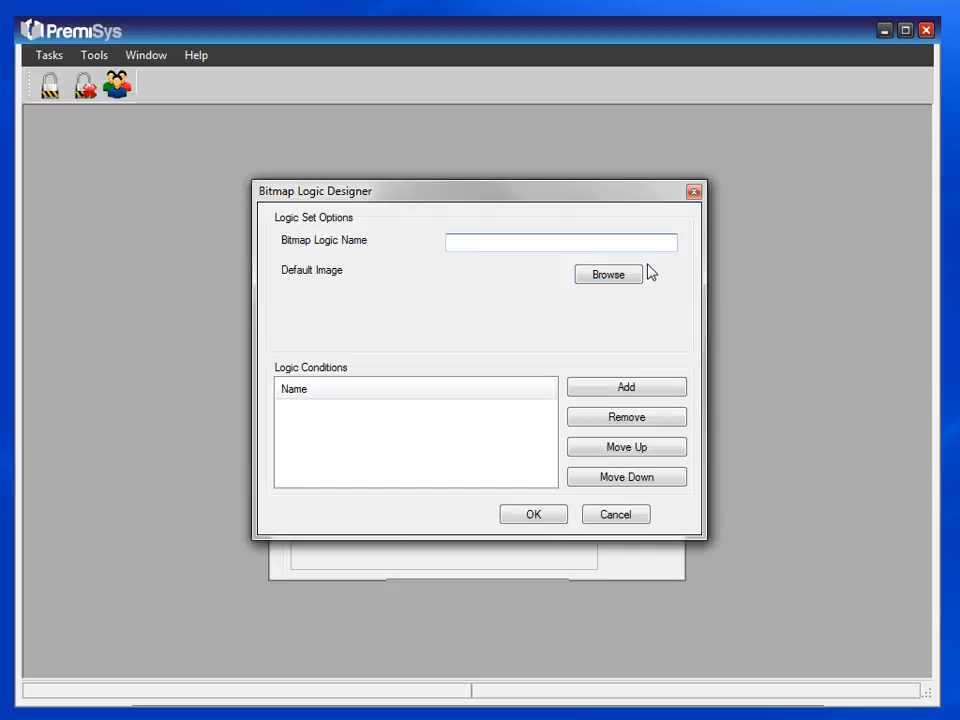
{"action": "type", "text": "First Aid"}
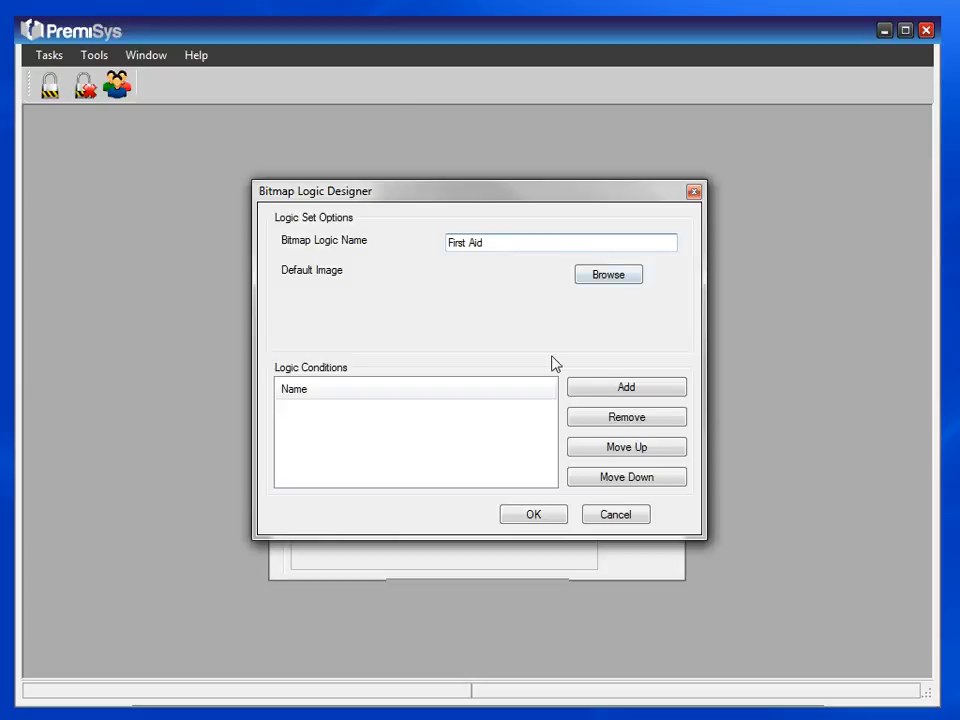
Step: Add a logic condition named First Aid to the set, with bmp-Firstaid_SCREEN as its conditional image
{"action": "left_click", "coordinate": [632, 392]}
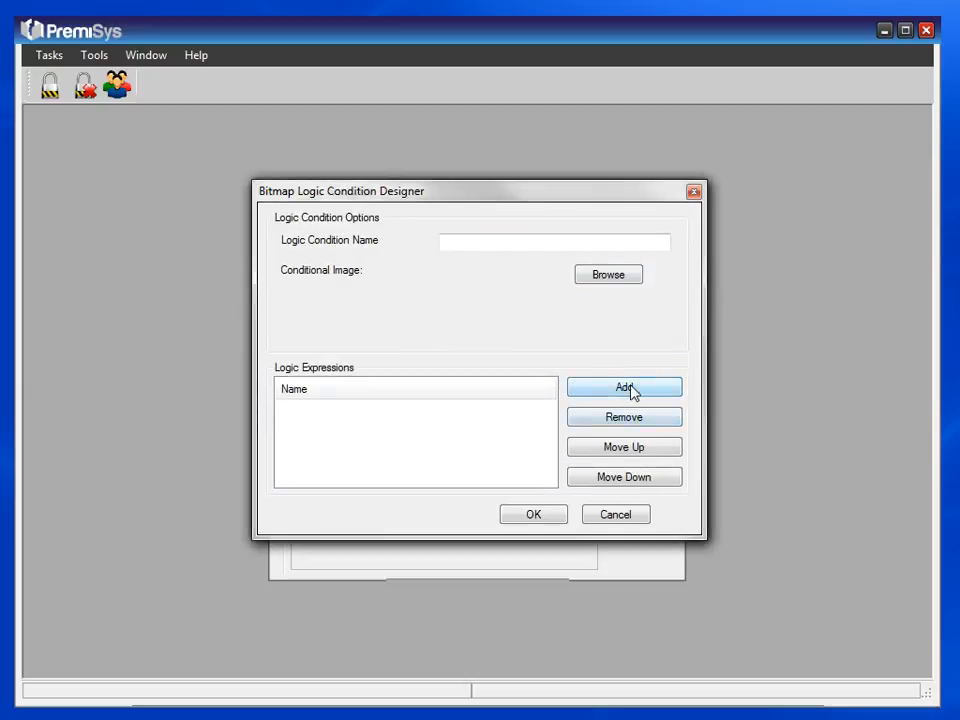
{"action": "left_click_drag", "start_coordinate": [558, 192], "coordinate": [640, 191]}
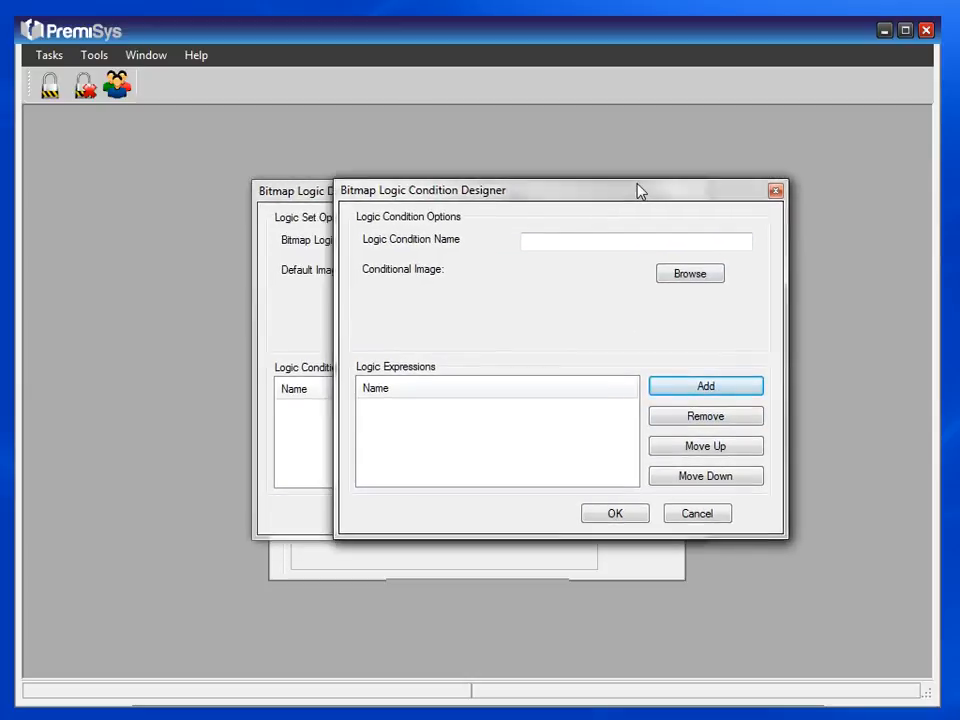
{"action": "left_click", "coordinate": [716, 243]}
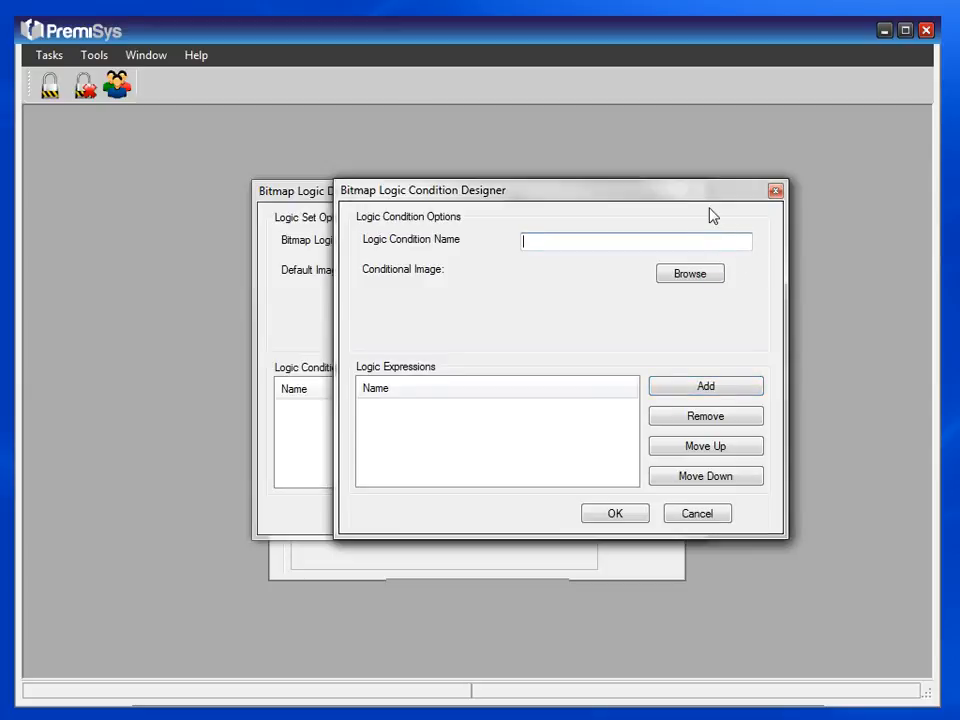
{"action": "type", "text": "First Aid"}
{"action": "left_click", "coordinate": [689, 275]}
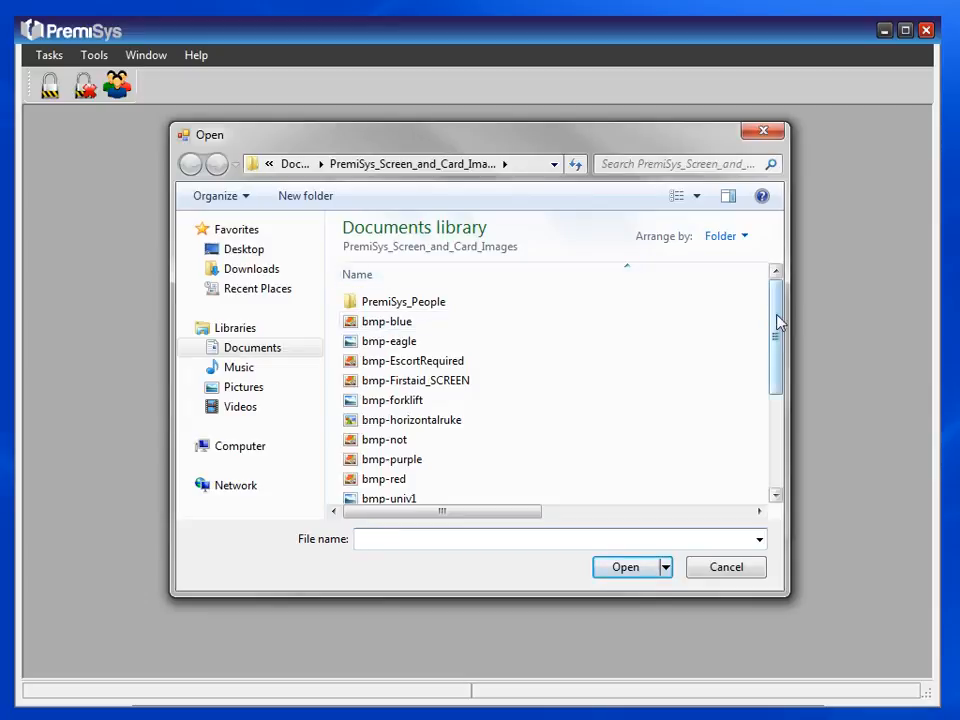
{"action": "left_click", "coordinate": [542, 385]}
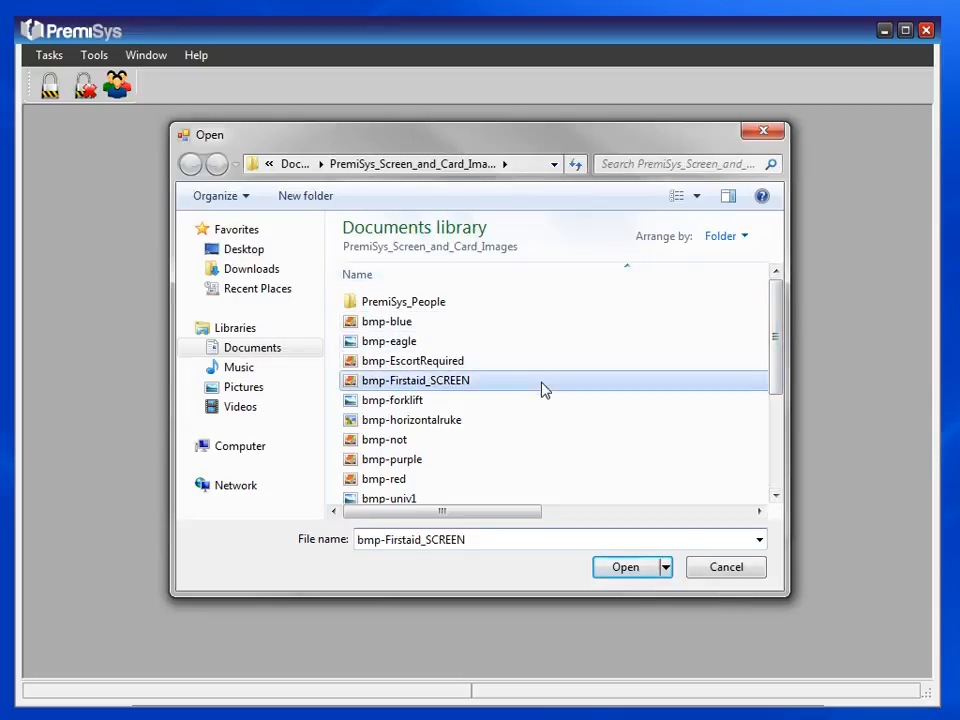
{"action": "left_click", "coordinate": [630, 570]}
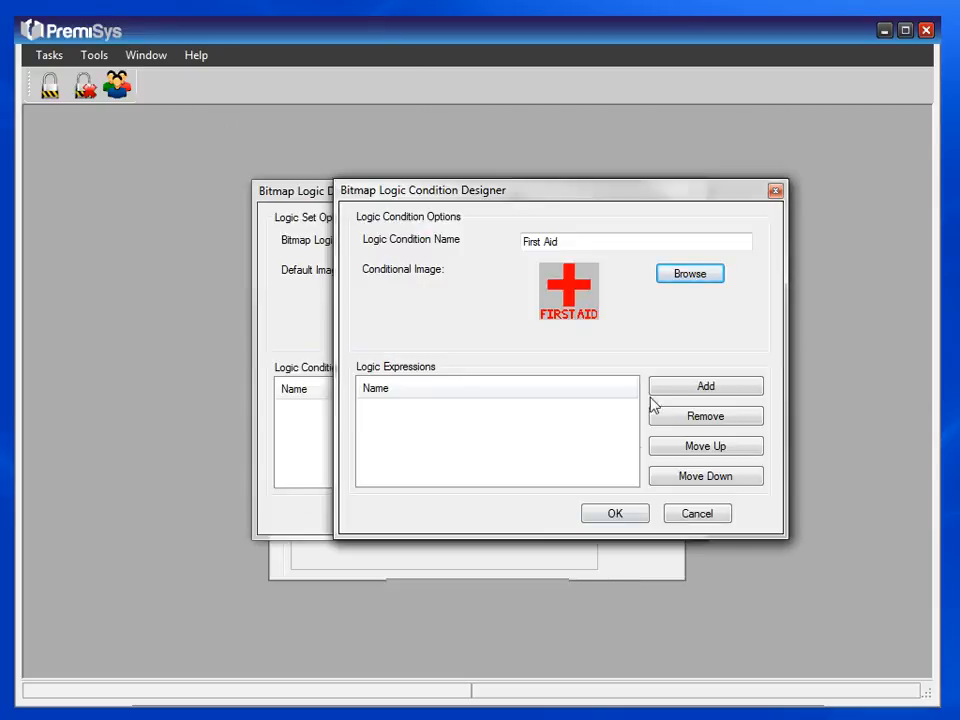
Step: Add the expression CardholderExt.First Aid equals true to the First Aid condition and save the condition and its logic set
{"action": "left_click", "coordinate": [710, 389]}
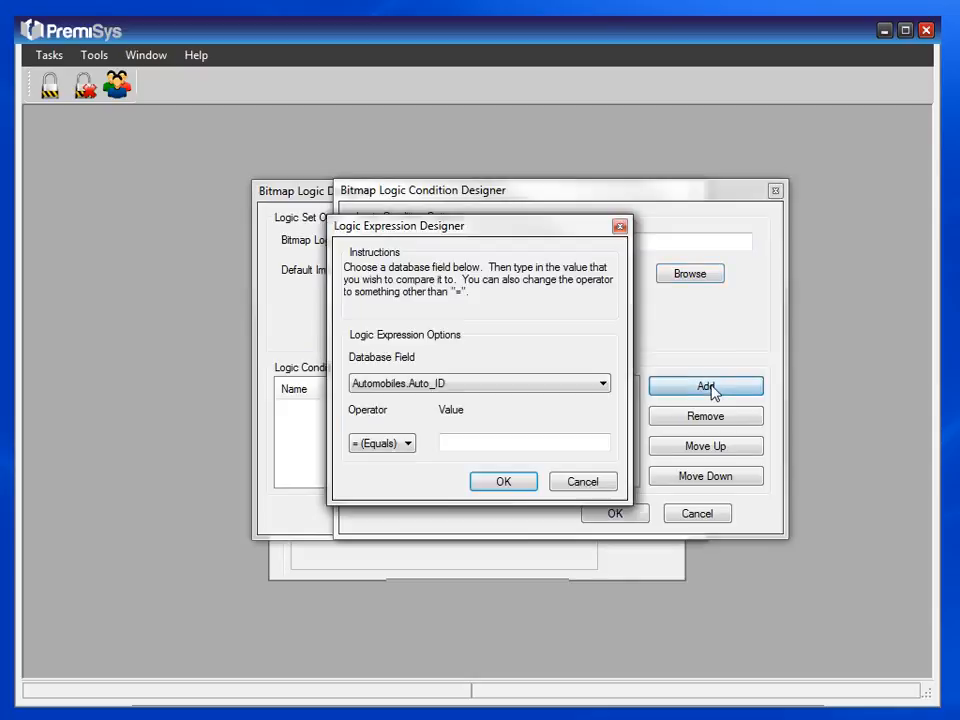
{"action": "left_click", "coordinate": [604, 386]}
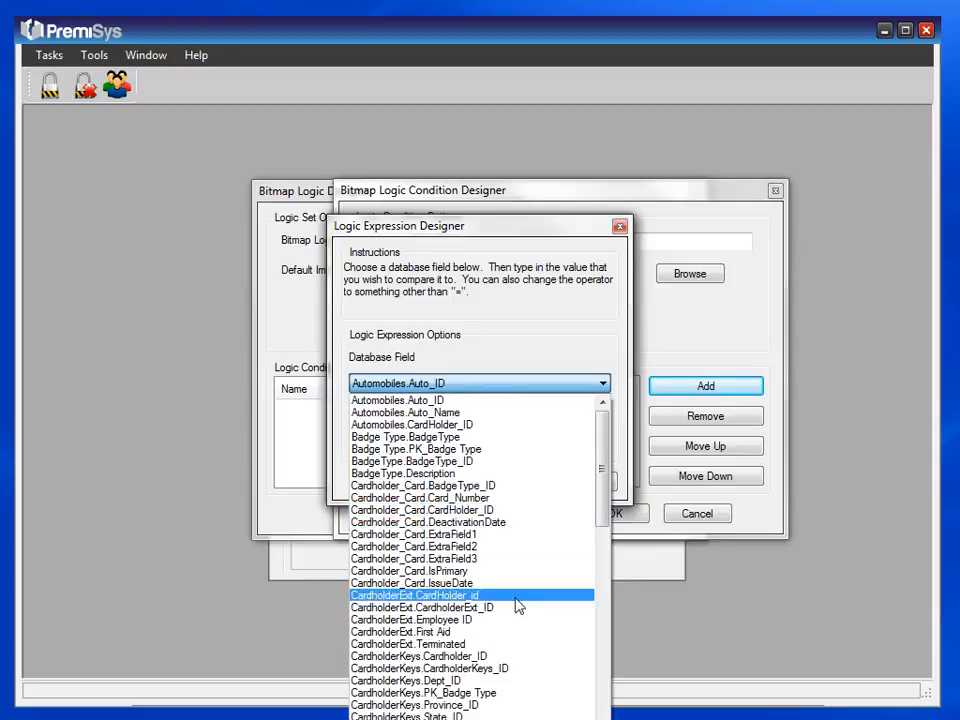
{"action": "left_click", "coordinate": [519, 634]}
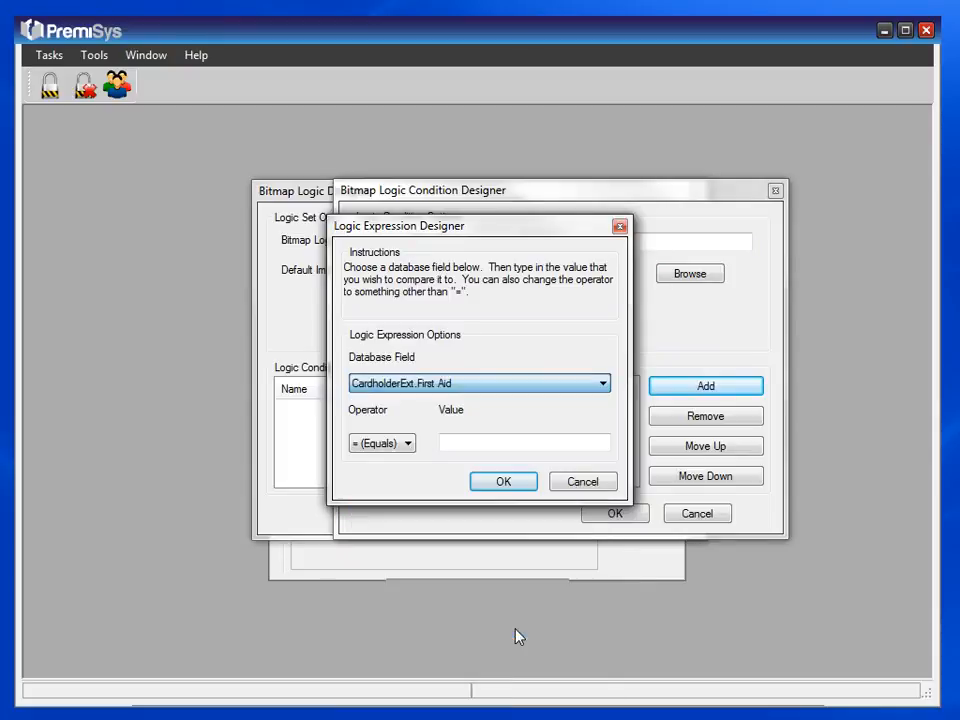
{"action": "left_click", "coordinate": [525, 446]}
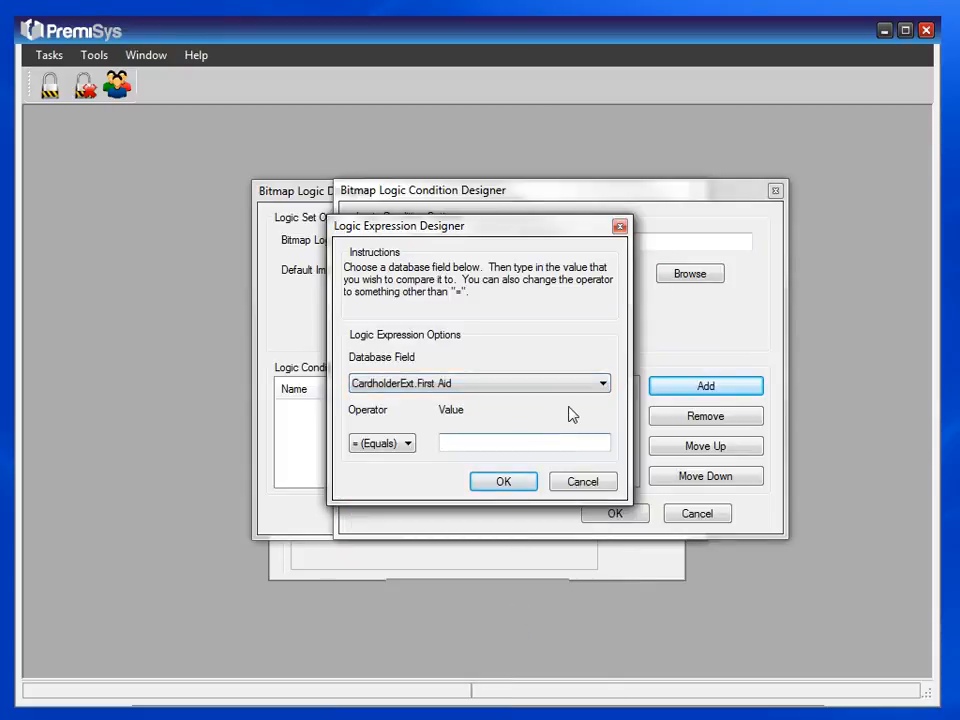
{"action": "type", "text": "true"}
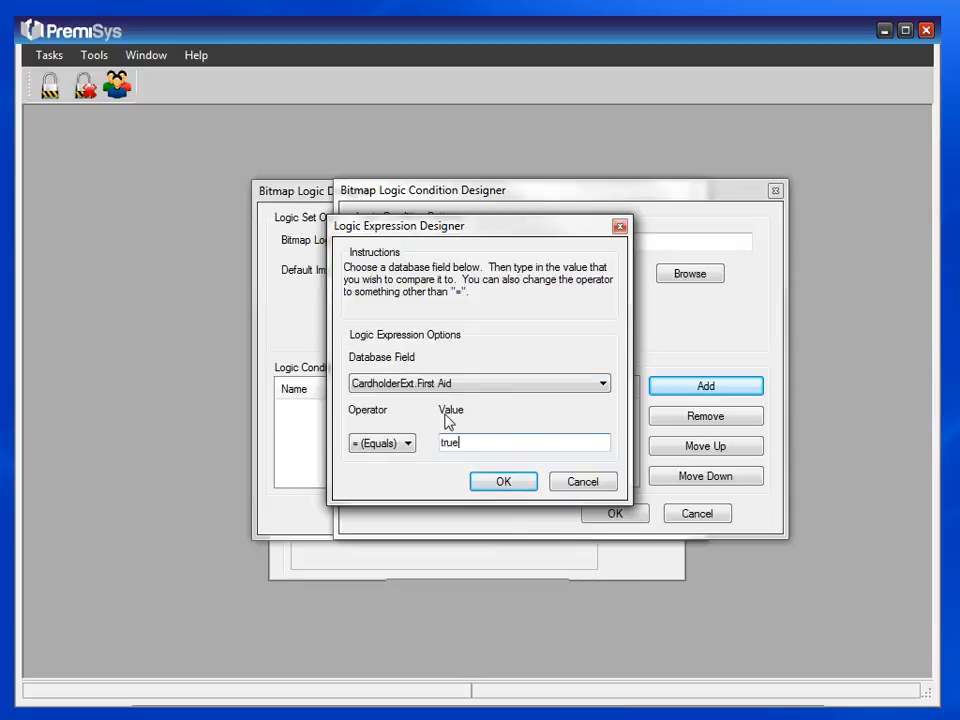
{"action": "left_click", "coordinate": [492, 484]}
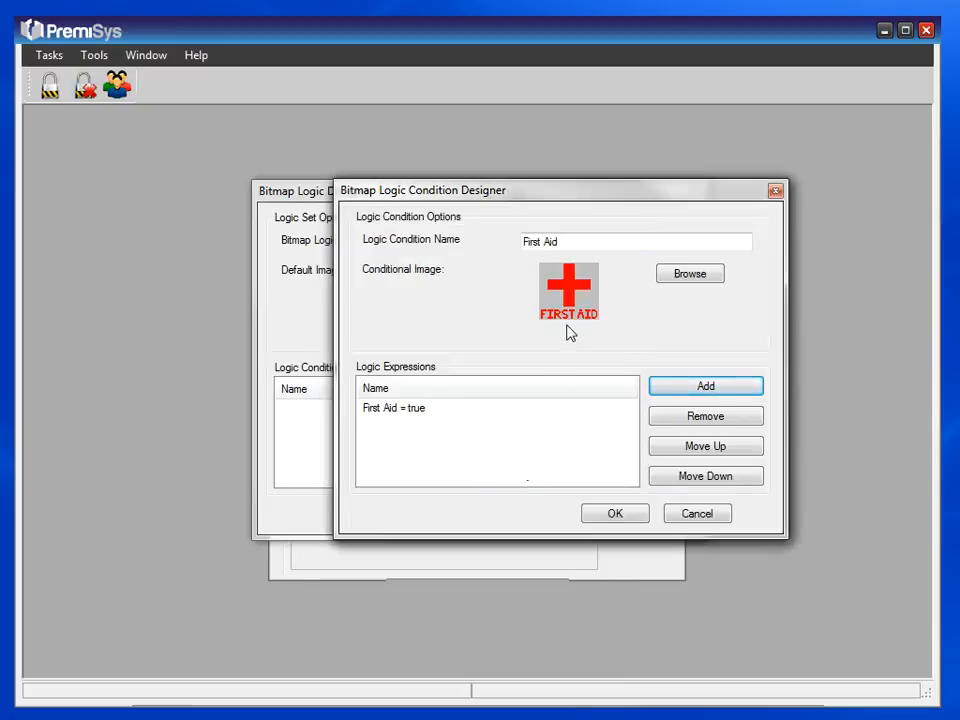
{"action": "left_click", "coordinate": [615, 514]}
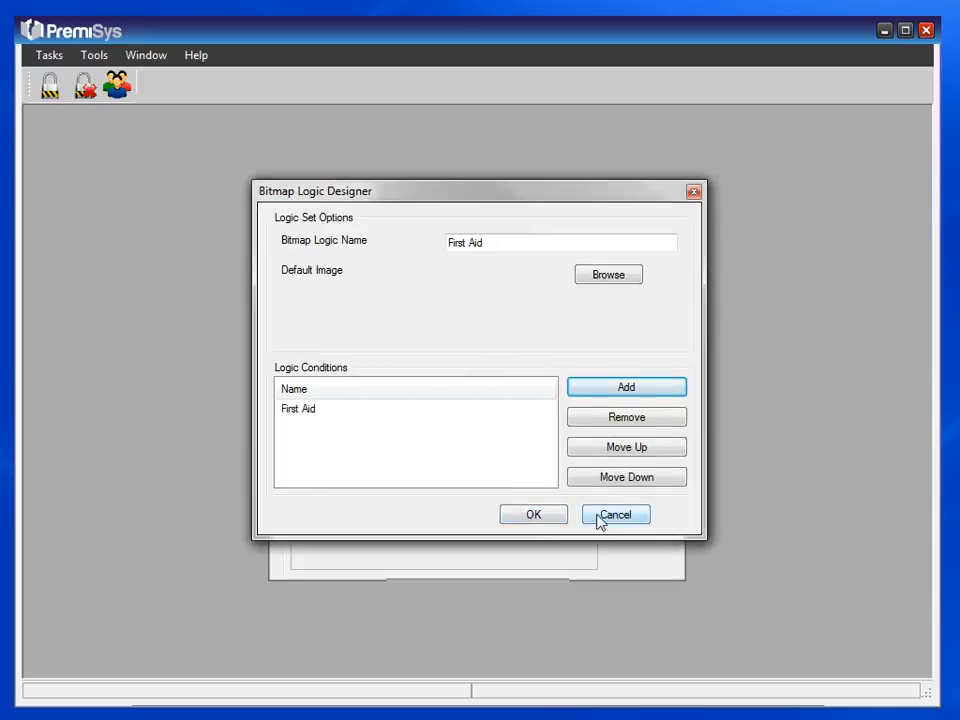
{"action": "left_click", "coordinate": [533, 514]}
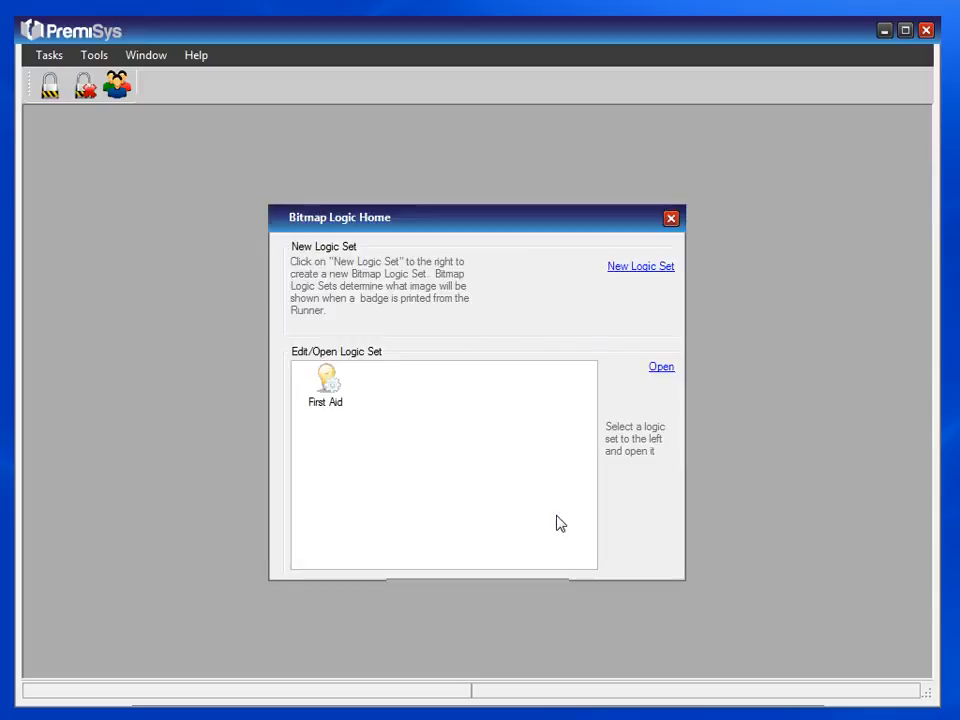
Step: Start a new bitmap logic set named Terminated with status-active as its default image
{"action": "left_click", "coordinate": [631, 270]}
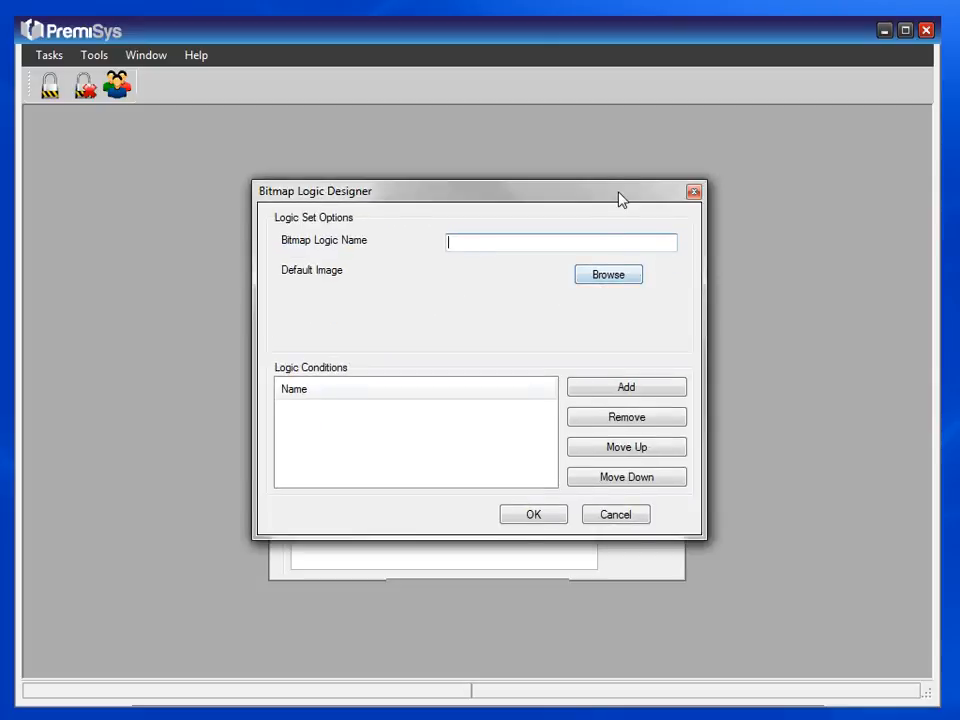
{"action": "left_click_drag", "start_coordinate": [619, 199], "coordinate": [540, 197]}
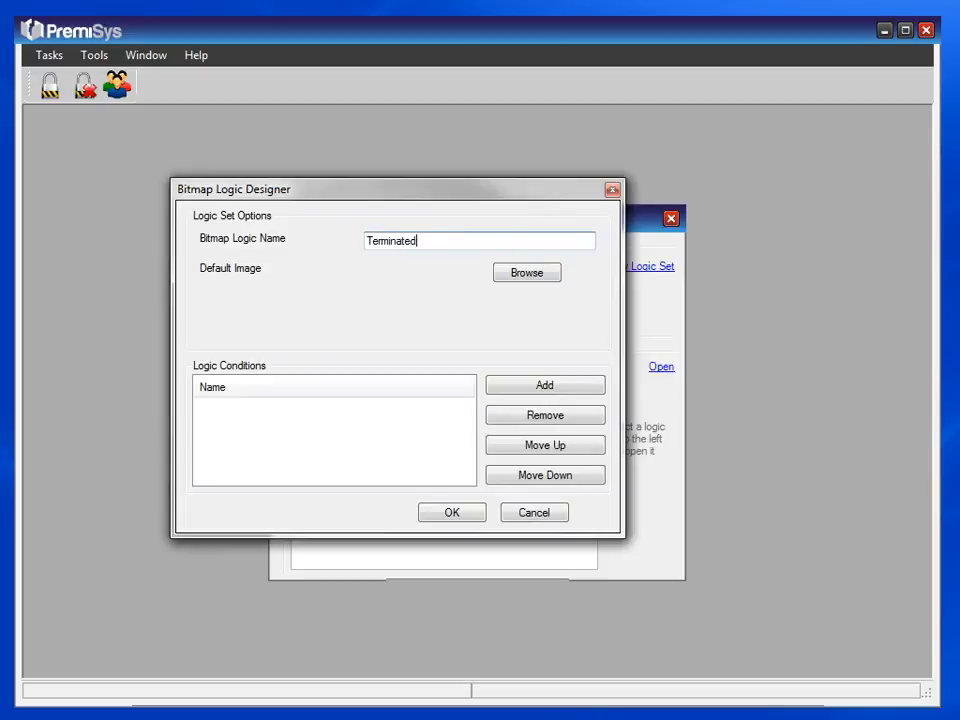
{"action": "left_click", "coordinate": [530, 274]}
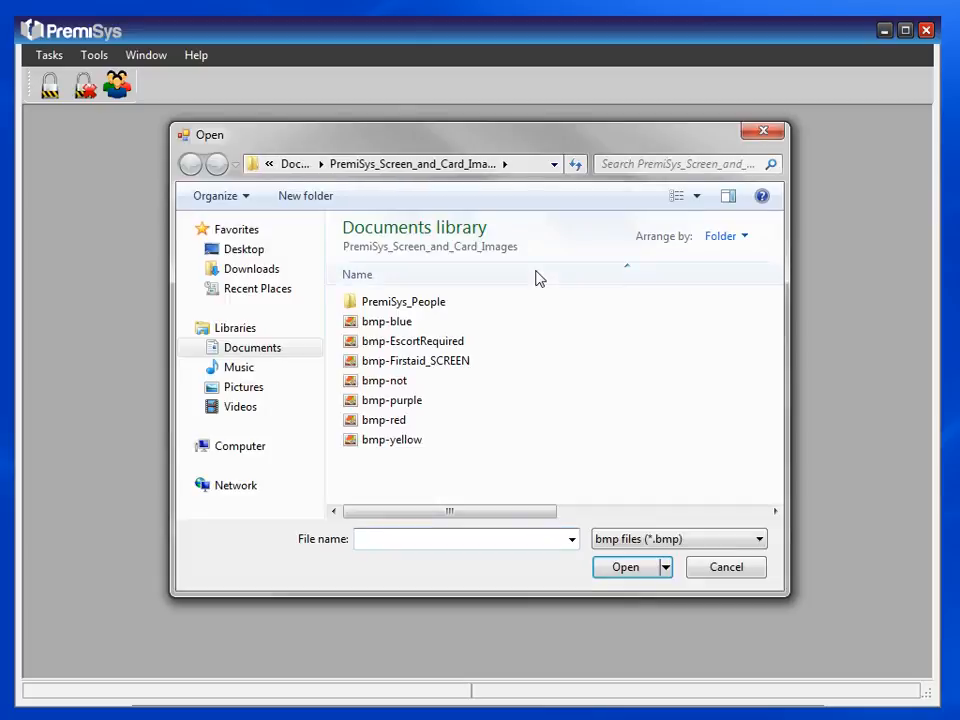
{"action": "left_click", "coordinate": [637, 542]}
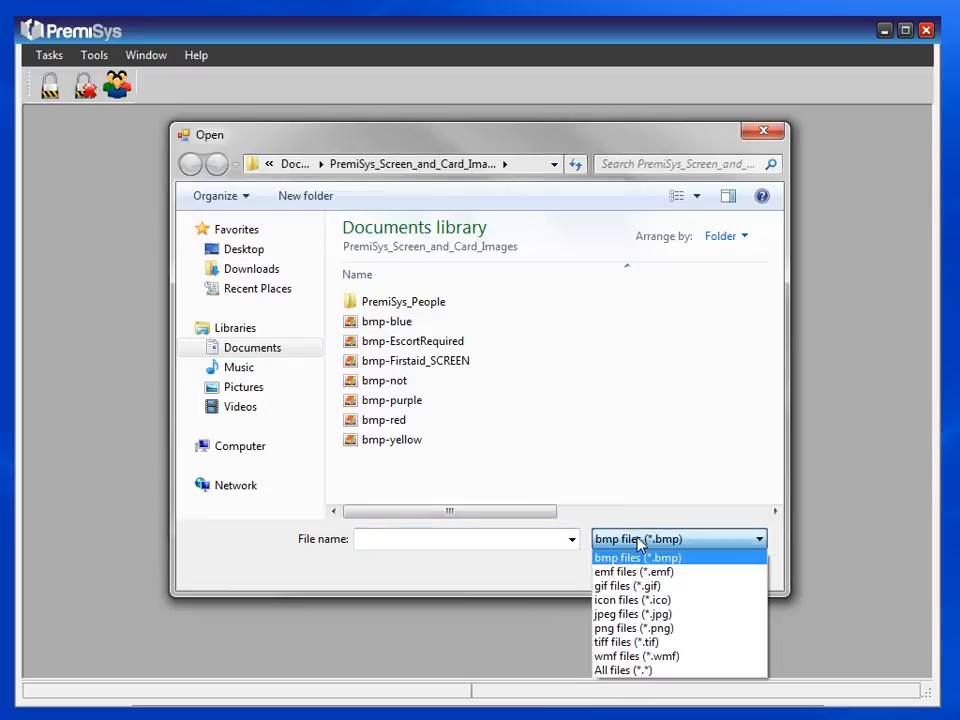
{"action": "left_click", "coordinate": [621, 671]}
{"action": "left_click_drag", "start_coordinate": [780, 364], "coordinate": [776, 476]}
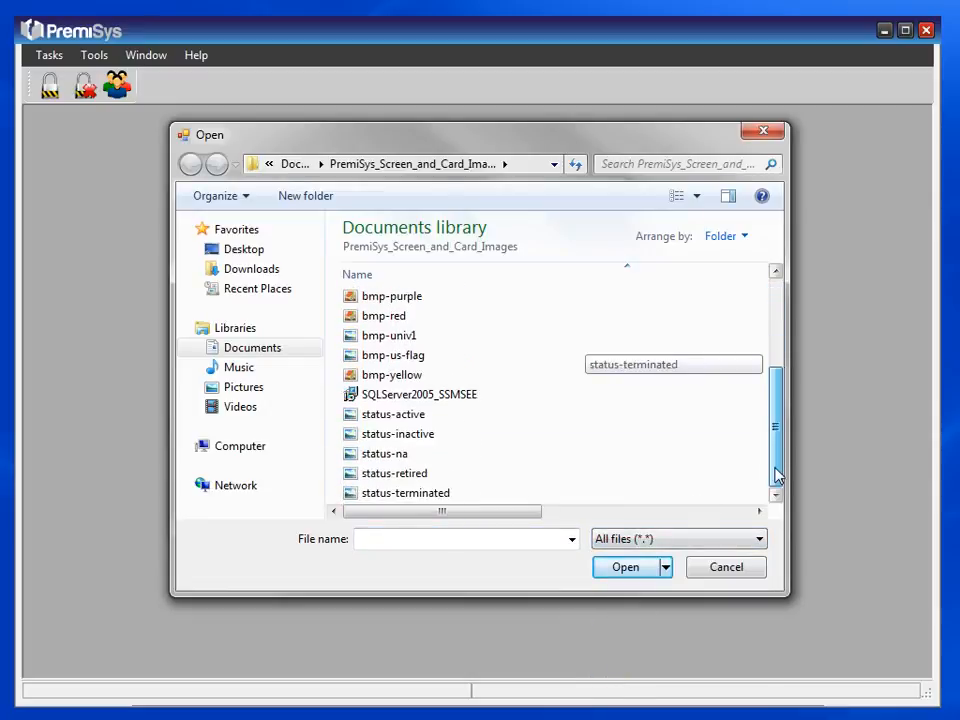
{"action": "left_click", "coordinate": [433, 418]}
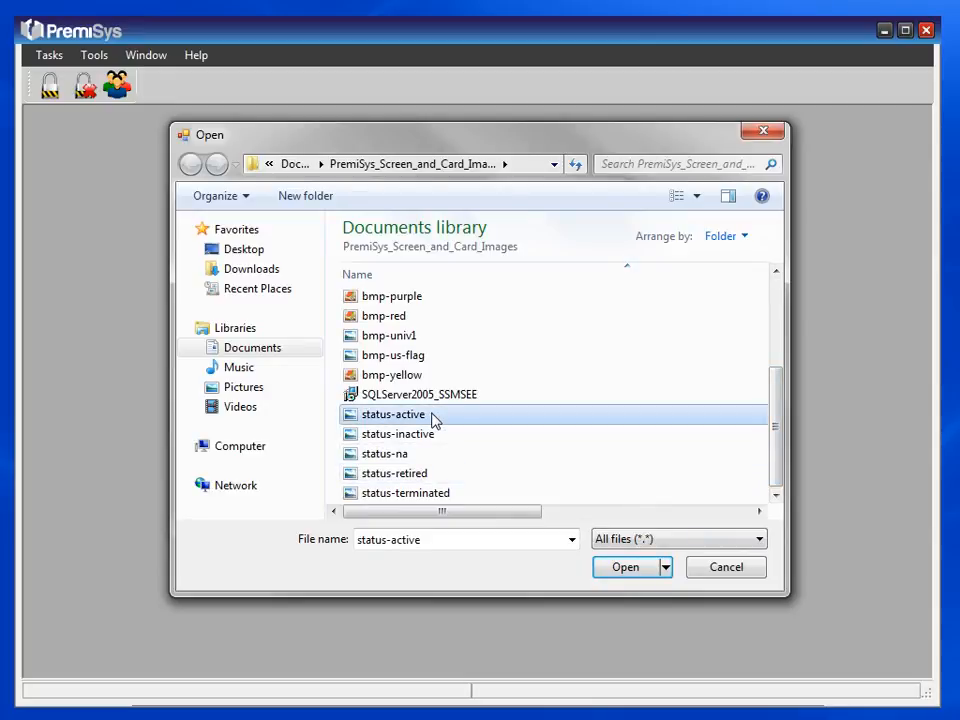
{"action": "left_click", "coordinate": [624, 568]}
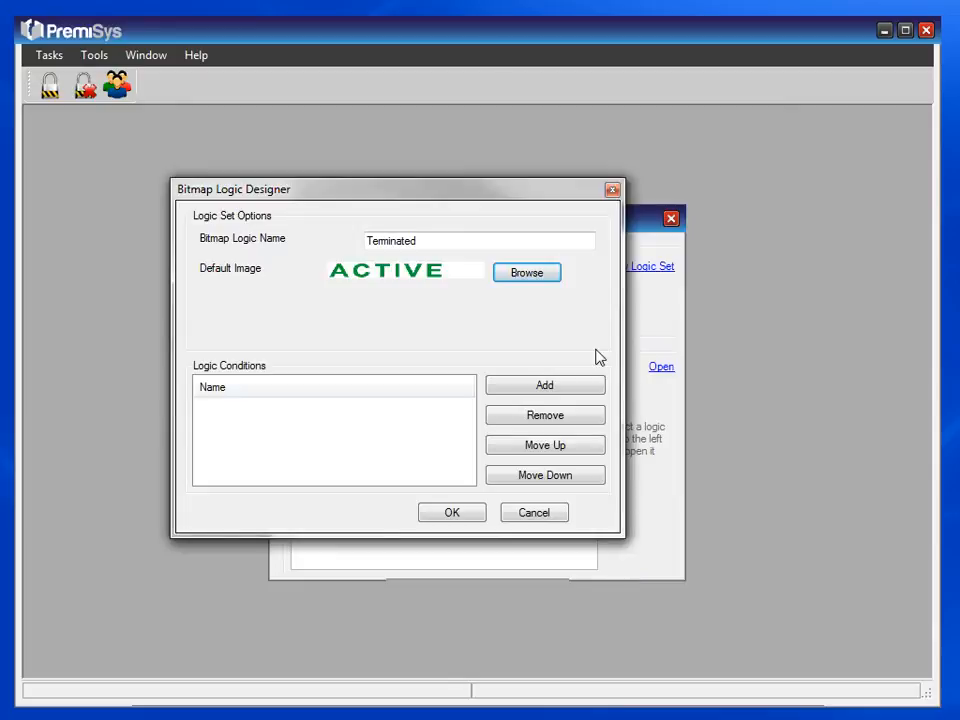
Step: Add a logic condition named Terminated to the set, with status-terminated as its conditional image
{"action": "left_click", "coordinate": [540, 390]}
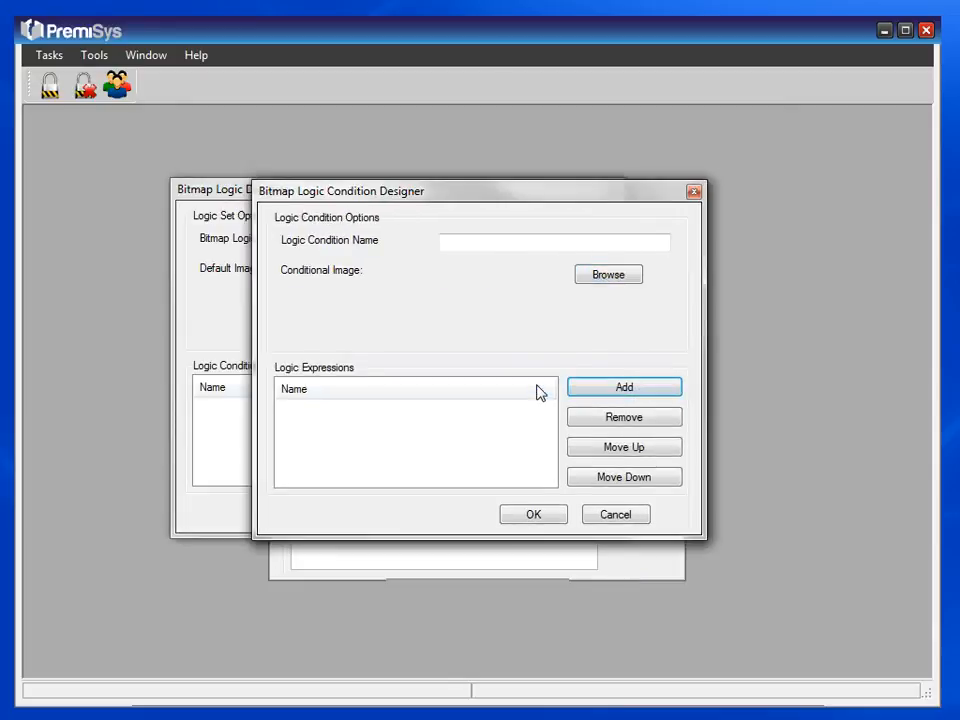
{"action": "left_click", "coordinate": [528, 246]}
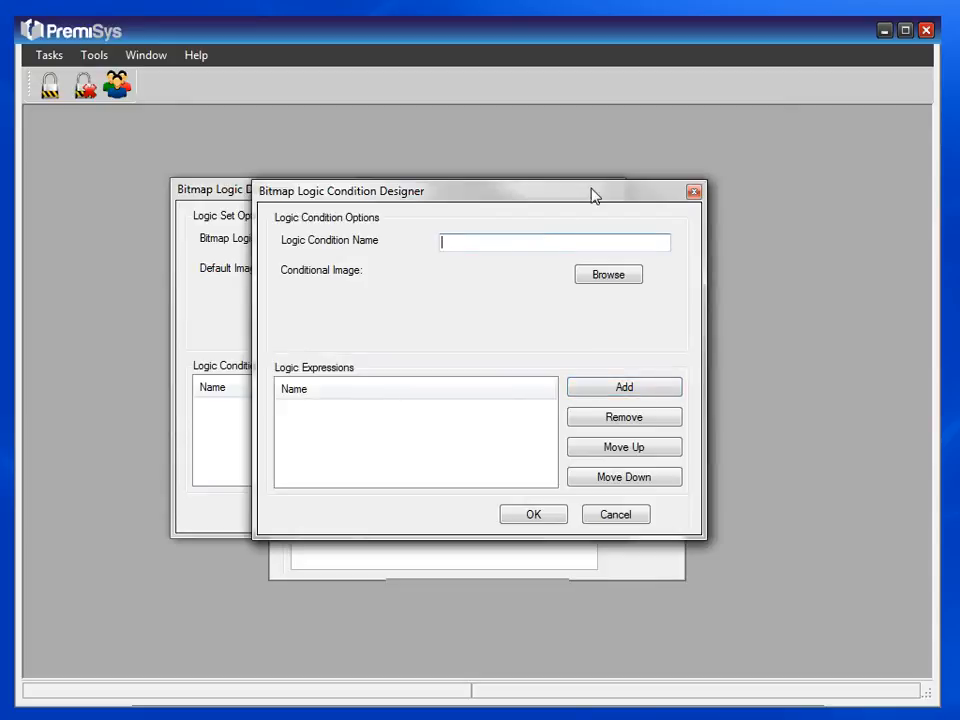
{"action": "type", "text": "Terminated"}
{"action": "left_click", "coordinate": [610, 274]}
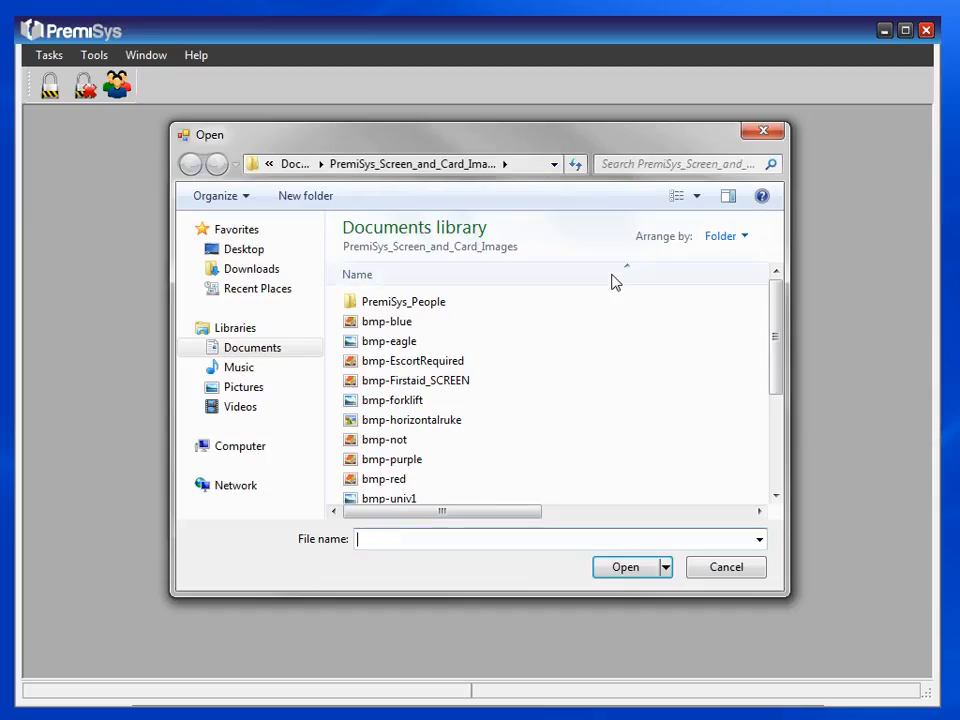
{"action": "left_click_drag", "start_coordinate": [767, 315], "coordinate": [771, 418]}
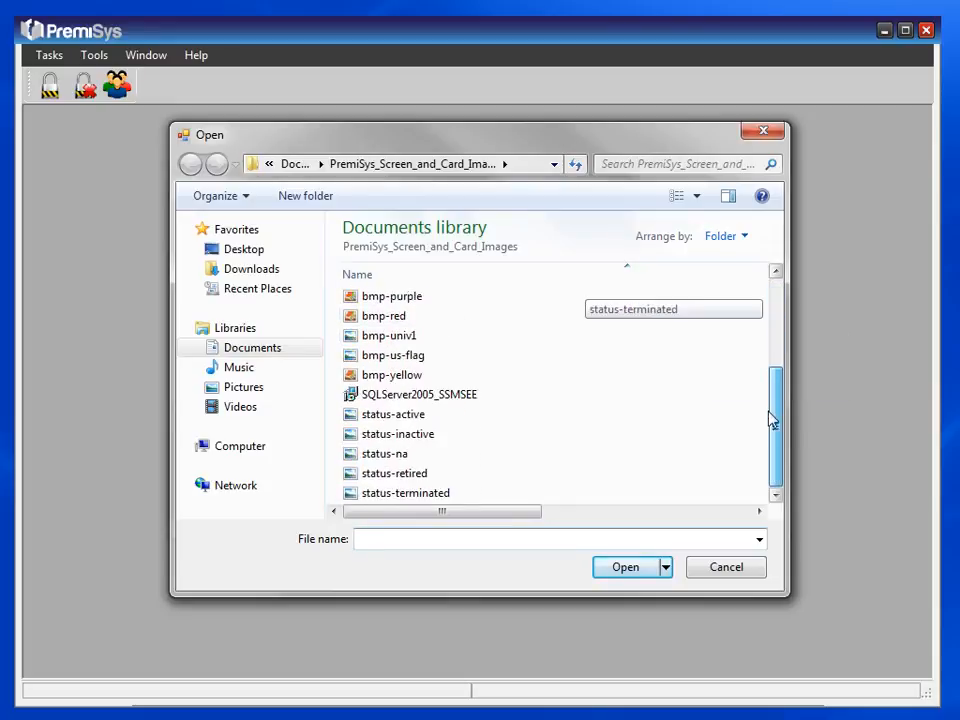
{"action": "left_click", "coordinate": [444, 500]}
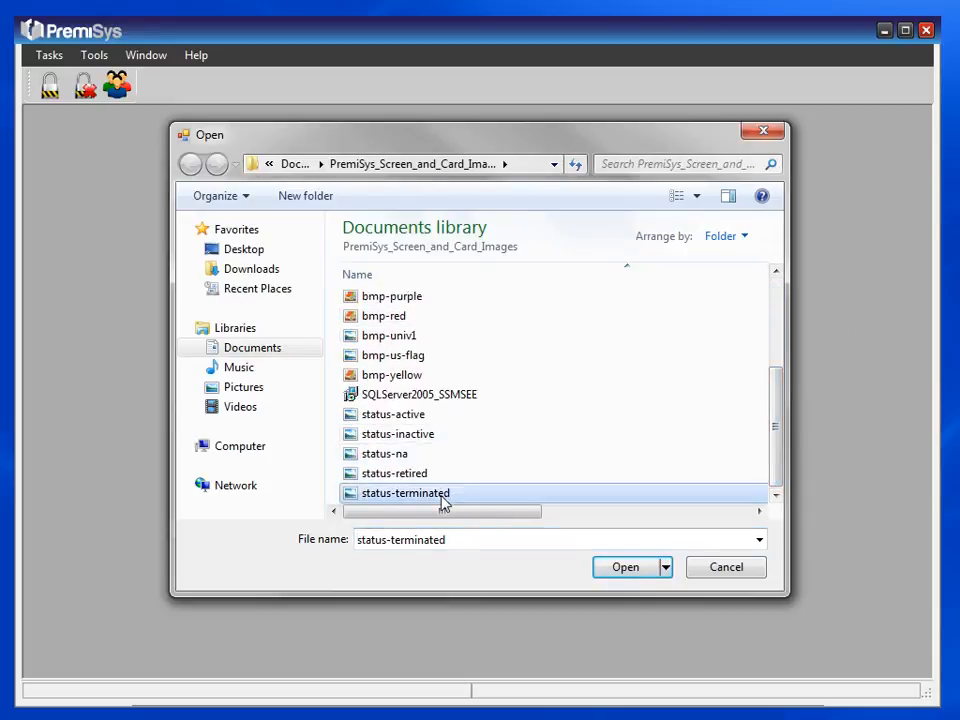
{"action": "left_click", "coordinate": [624, 568]}
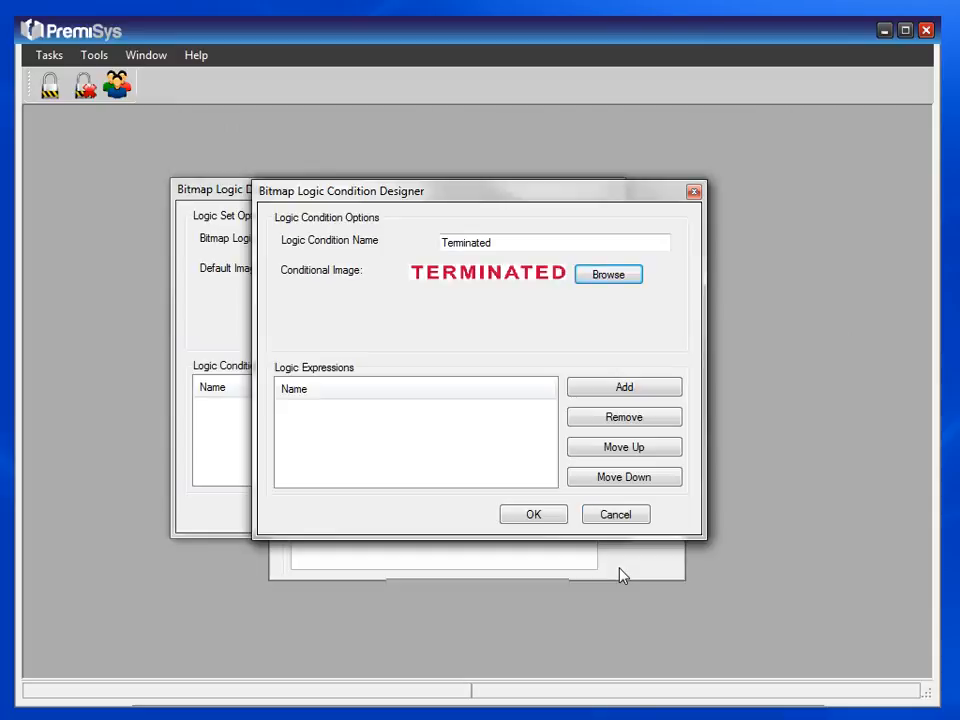
Step: Add the expression CardholderExt.Terminated equals true, save the condition and its logic set, and close Bitmap Logic Home
{"action": "left_click", "coordinate": [615, 394]}
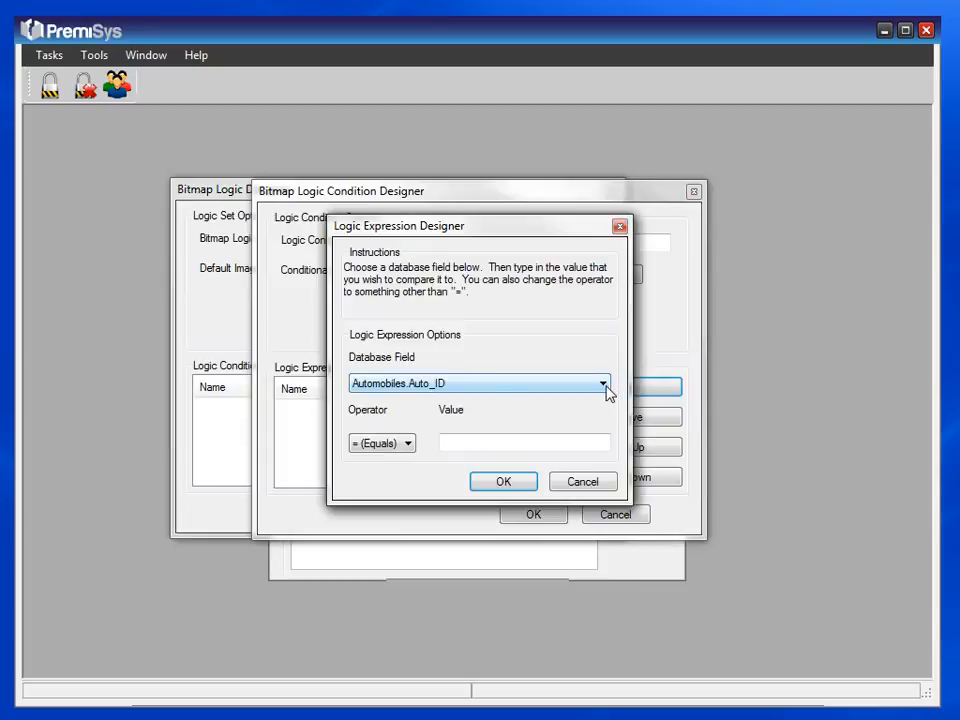
{"action": "left_click", "coordinate": [606, 390]}
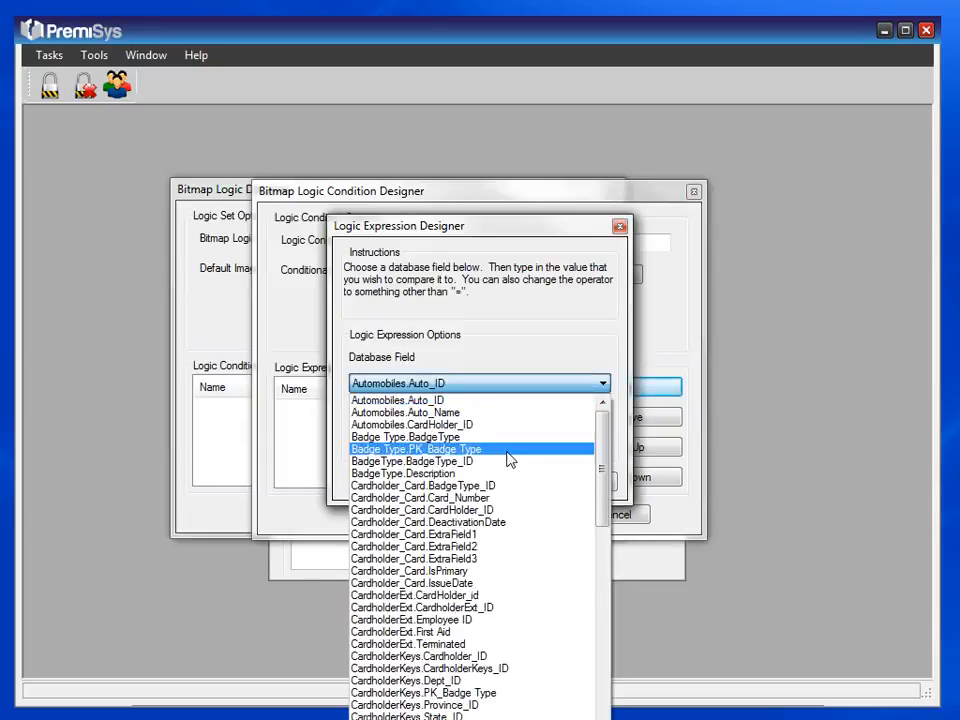
{"action": "left_click", "coordinate": [480, 646]}
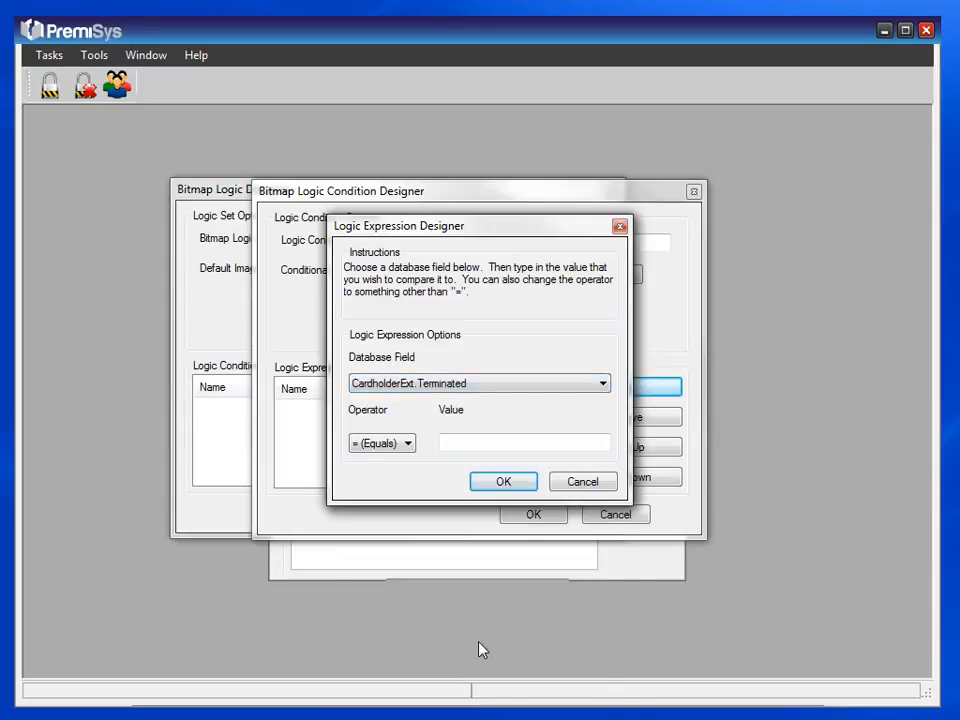
{"action": "left_click", "coordinate": [461, 441]}
{"action": "type", "text": "true"}
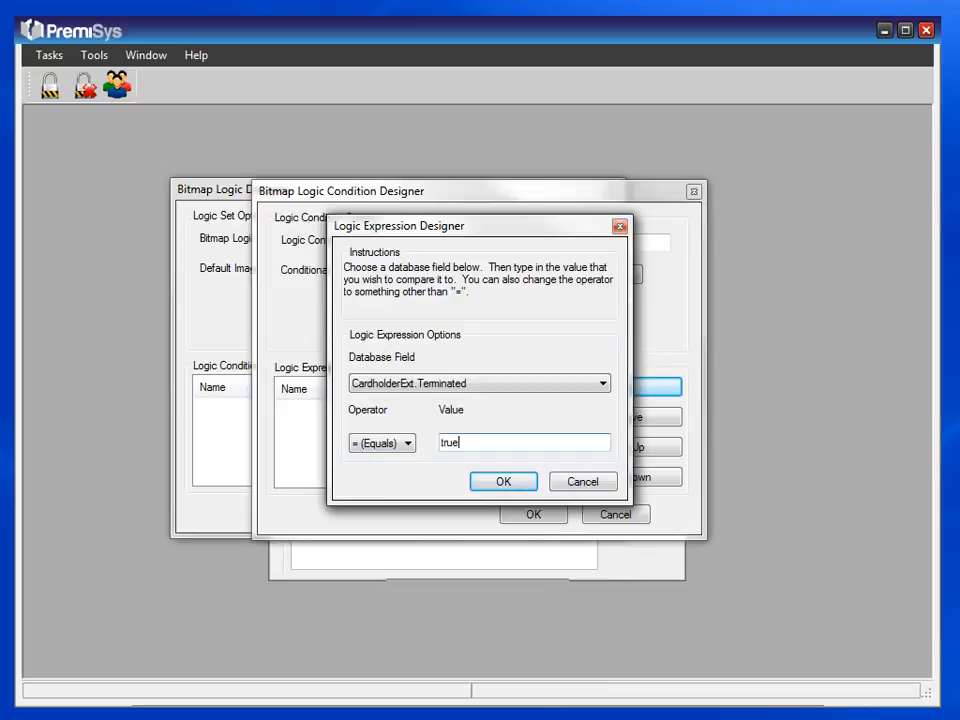
{"action": "left_click", "coordinate": [510, 485]}
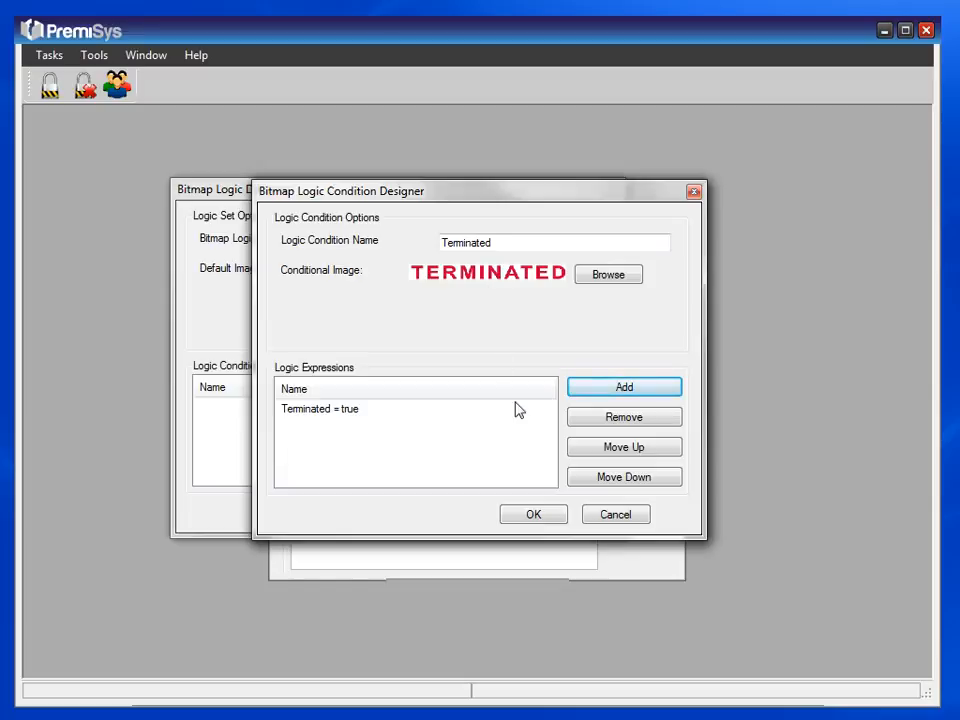
{"action": "left_click", "coordinate": [533, 515]}
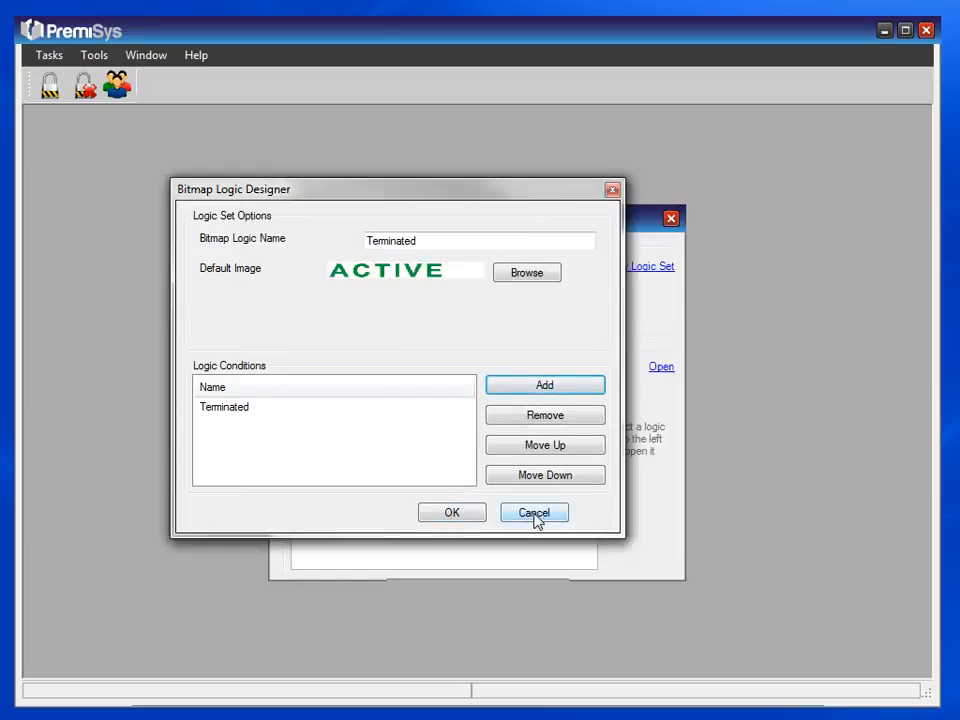
{"action": "left_click", "coordinate": [453, 513]}
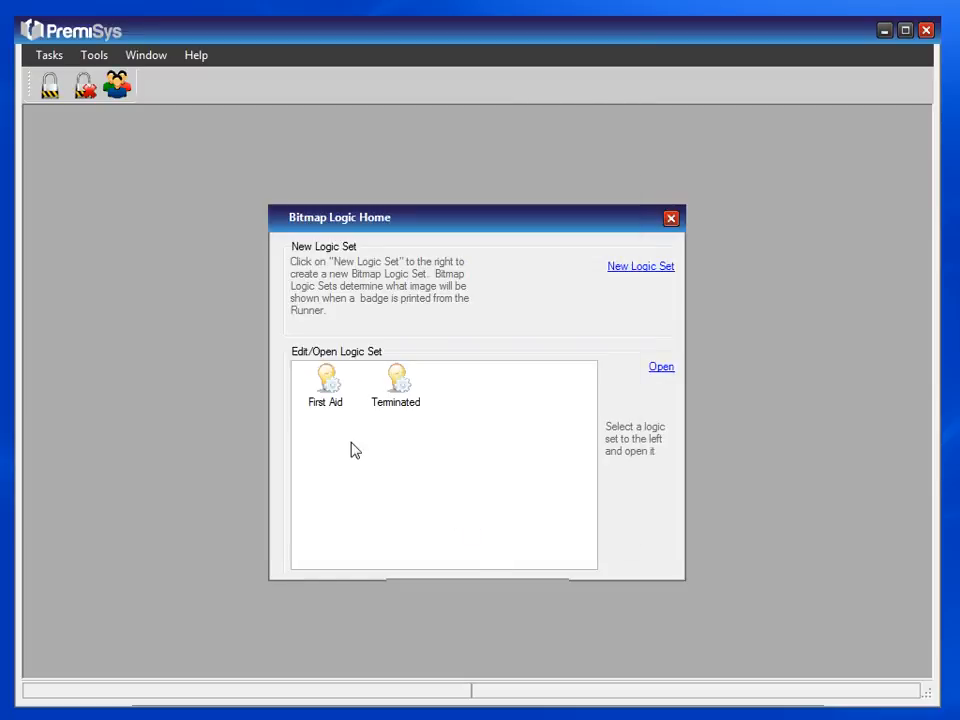
{"action": "left_click", "coordinate": [671, 218]}
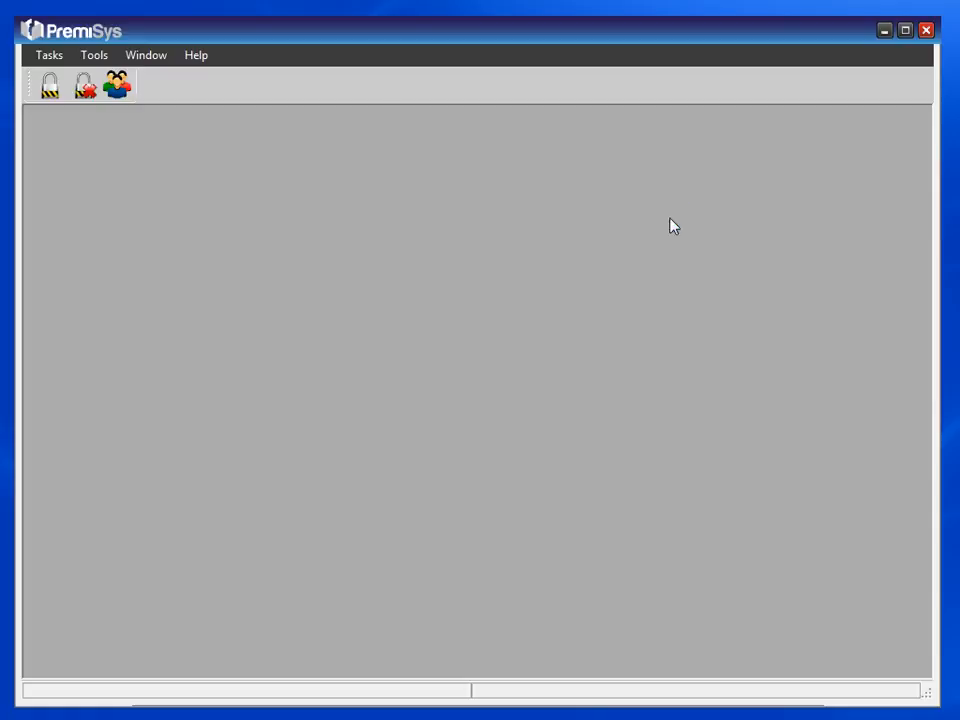
Step: Open the Faculty card design for editing and reveal the card designer toolbox
{"action": "left_click", "coordinate": [50, 56]}
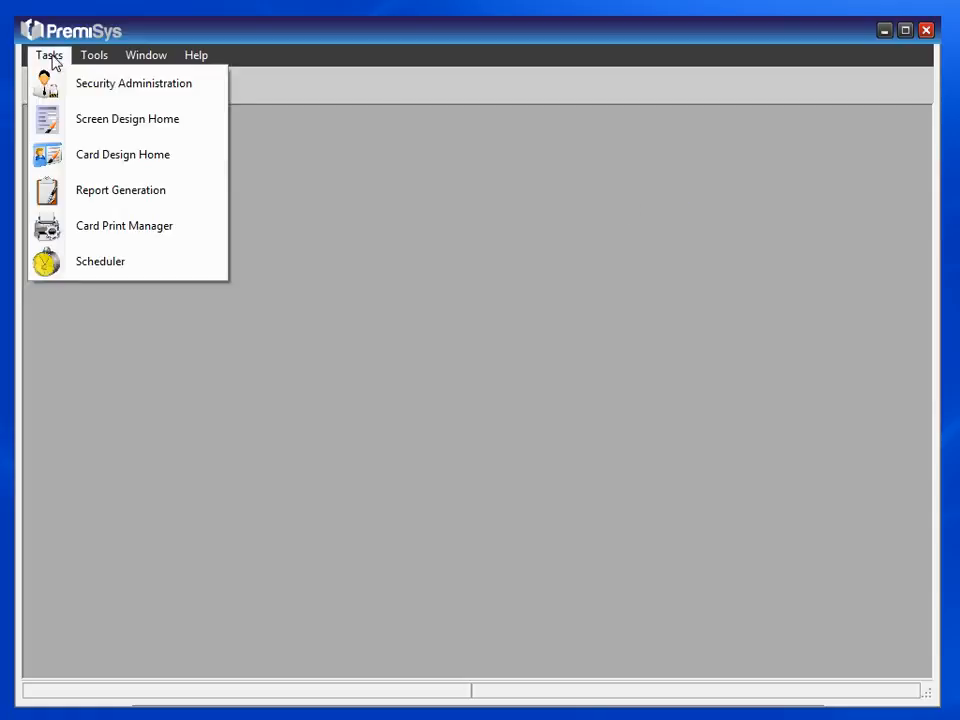
{"action": "left_click", "coordinate": [120, 165]}
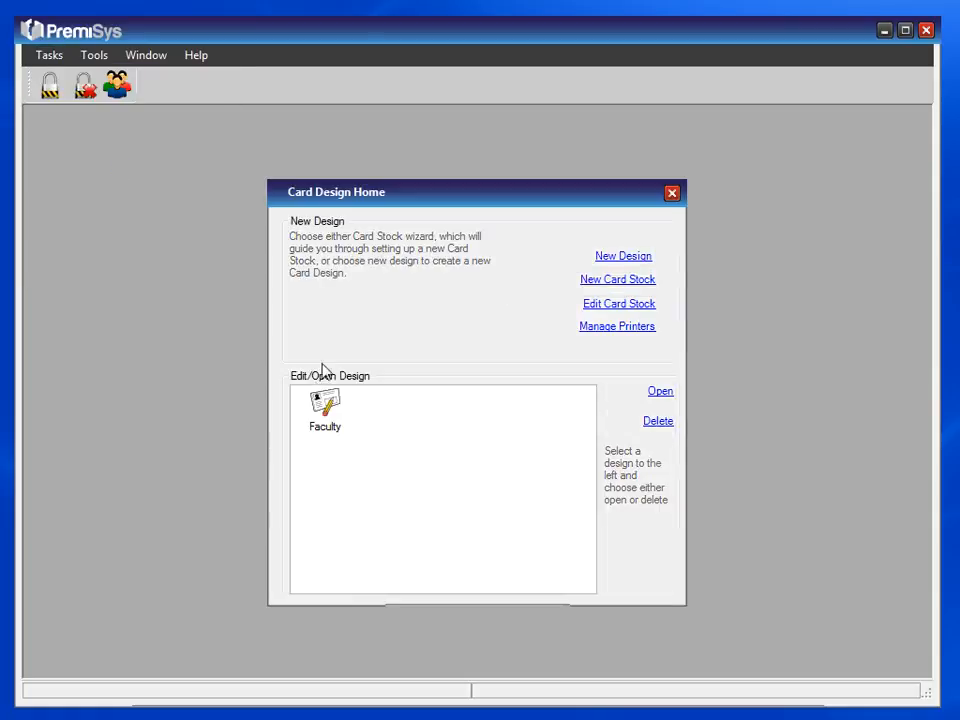
{"action": "left_click", "coordinate": [334, 408]}
{"action": "double_click", "coordinate": [334, 408]}
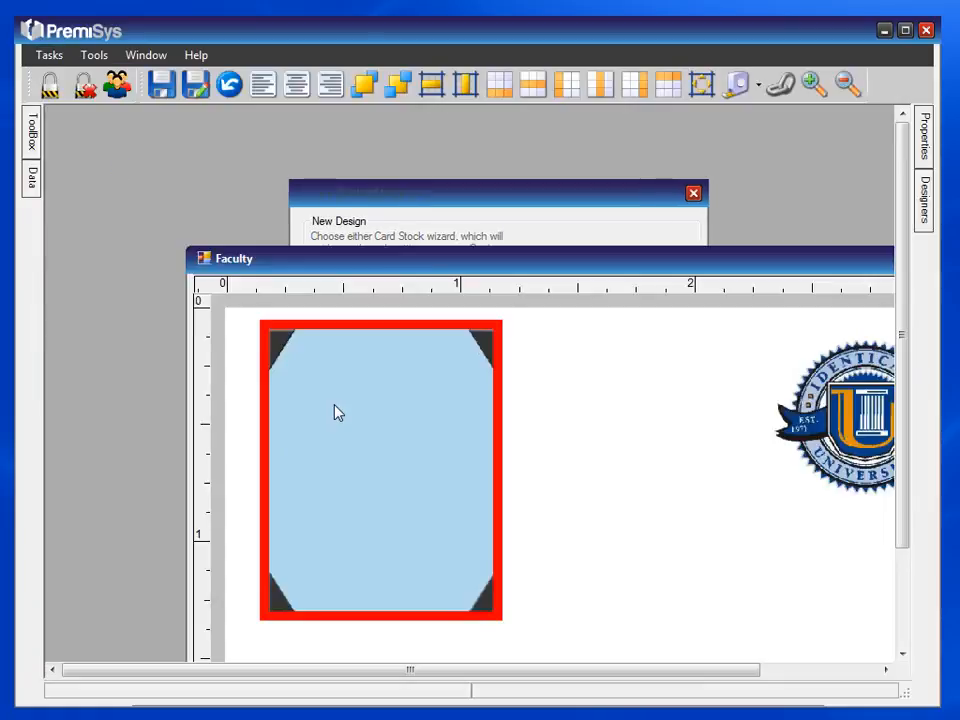
{"action": "left_click", "coordinate": [846, 88]}
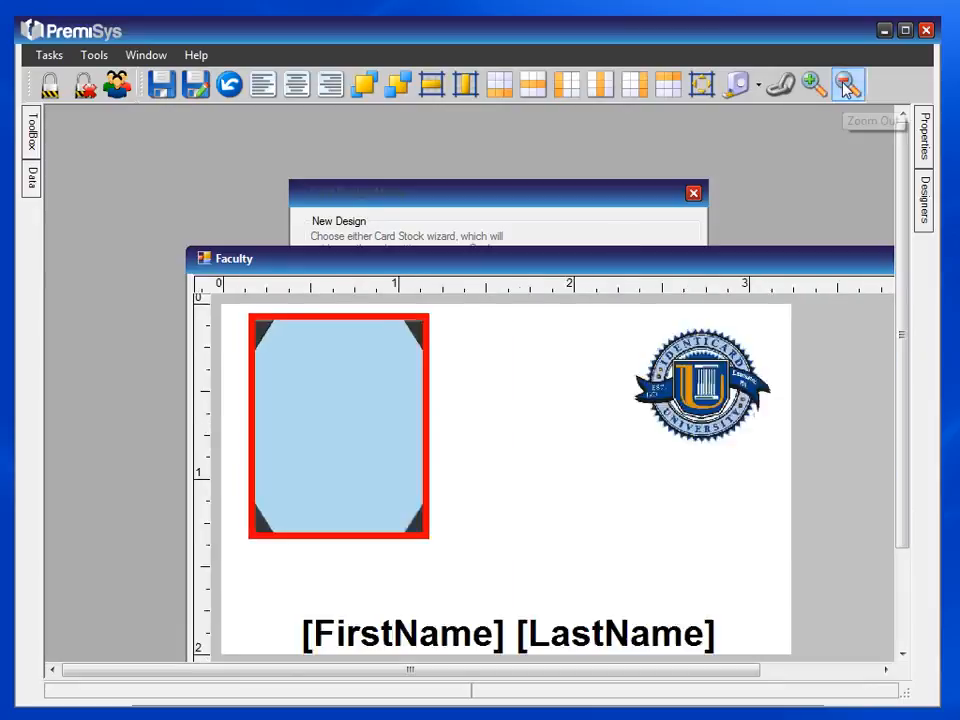
{"action": "left_click", "coordinate": [846, 88]}
{"action": "left_click_drag", "start_coordinate": [514, 265], "coordinate": [568, 145]}
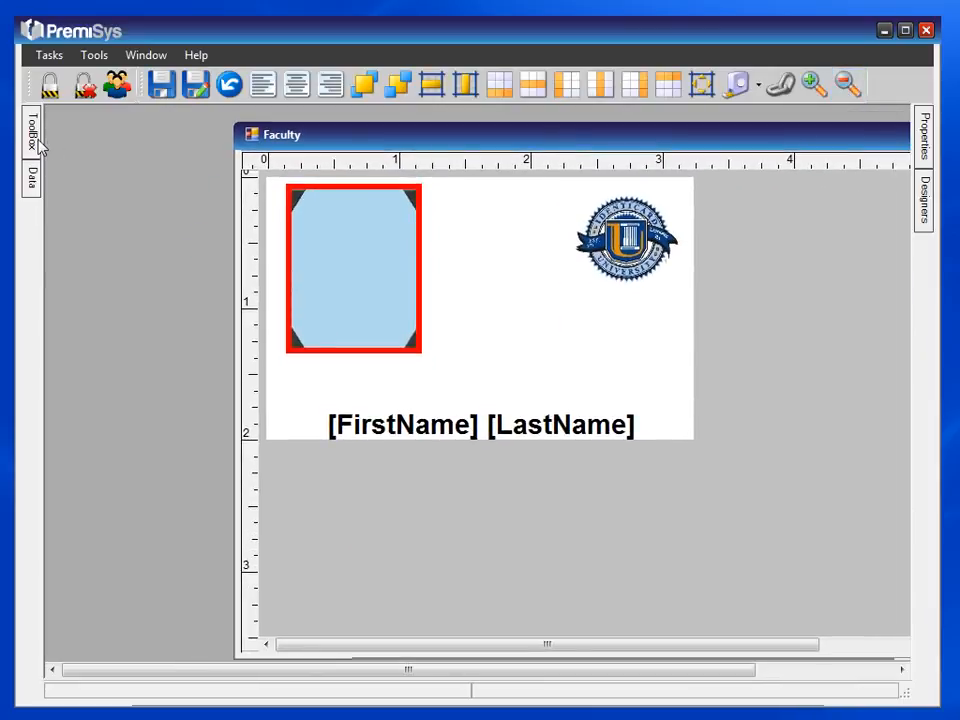
{"action": "mouse_move", "coordinate": [38, 147]}
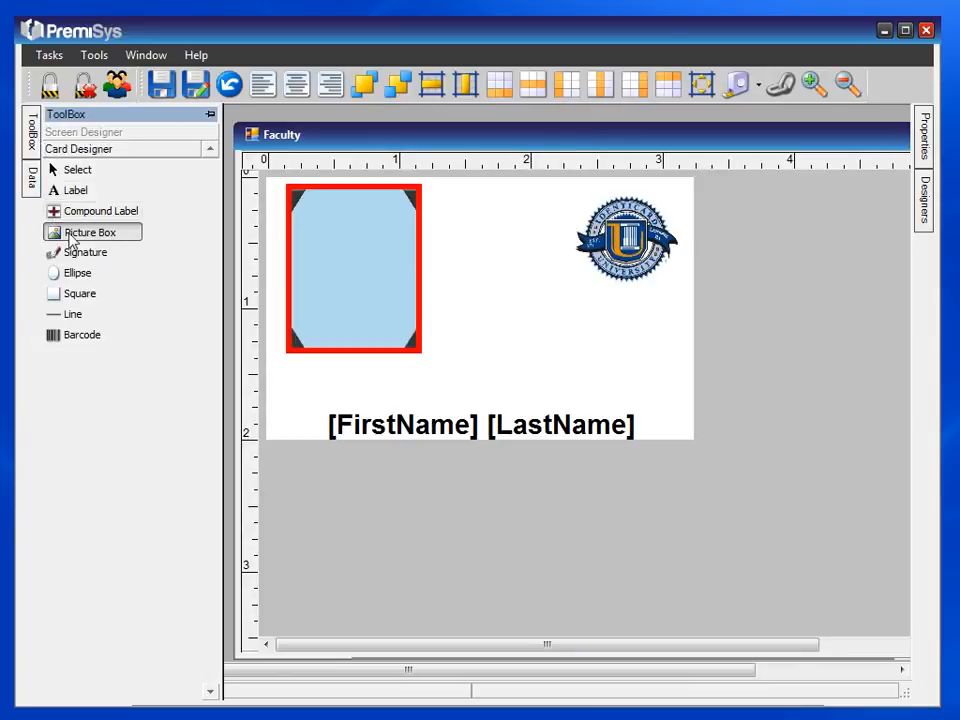
Step: Place a picture box about 0.78 wide by 0.62 high between the photo and logo, assign First Aid as its bitmap logic, and save the design
{"action": "left_click_drag", "start_coordinate": [50, 233], "coordinate": [506, 241]}
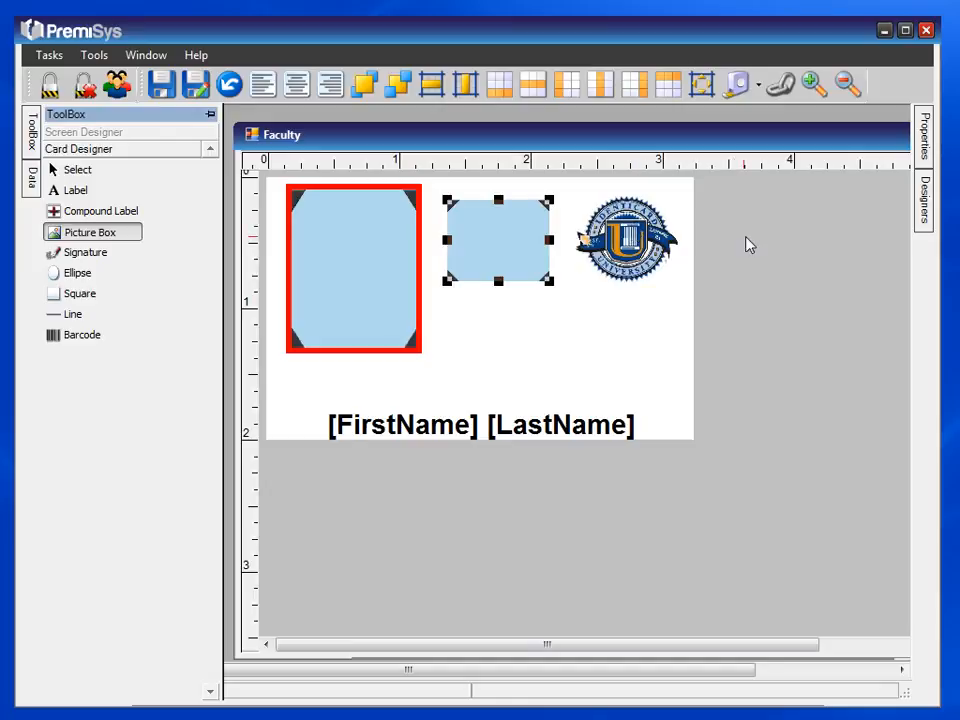
{"action": "mouse_move", "coordinate": [923, 152]}
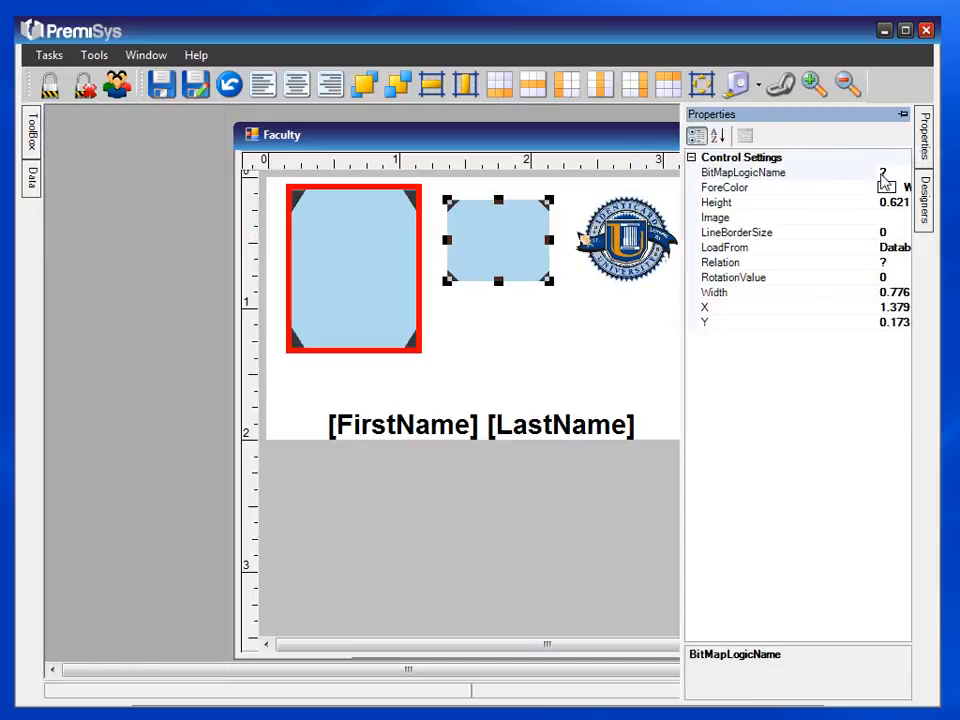
{"action": "left_click_drag", "start_coordinate": [879, 170], "coordinate": [805, 172]}
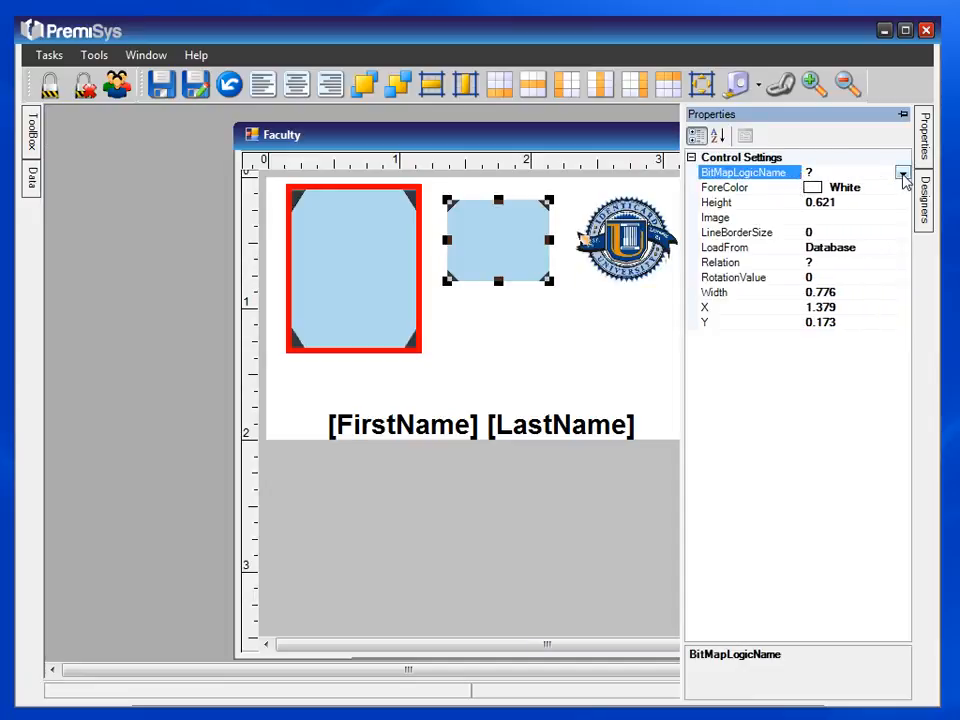
{"action": "left_click", "coordinate": [902, 174]}
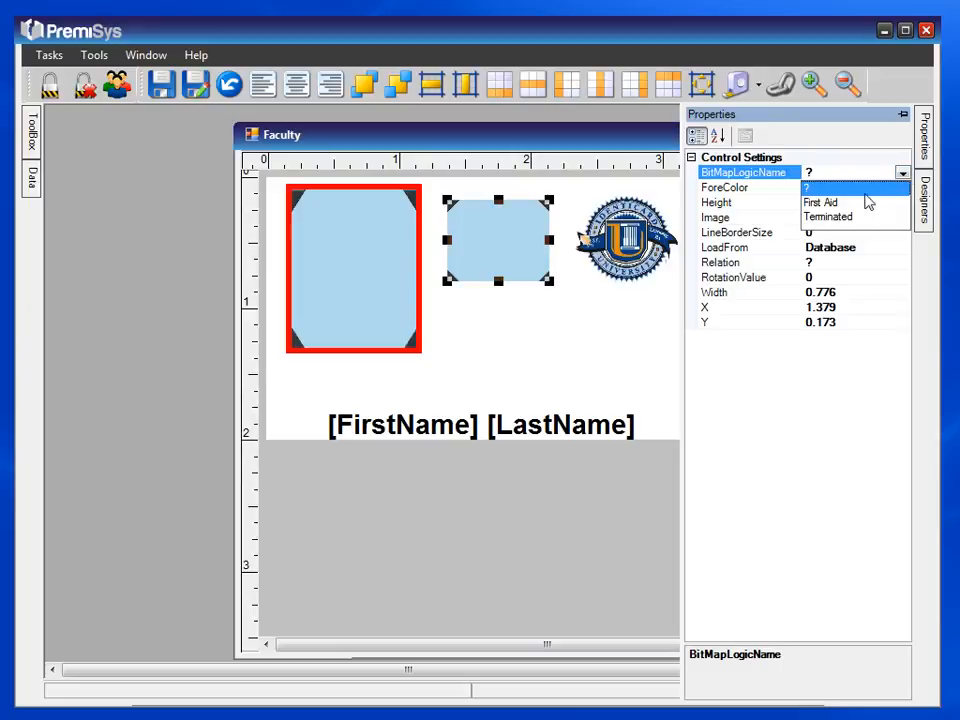
{"action": "left_click", "coordinate": [834, 203]}
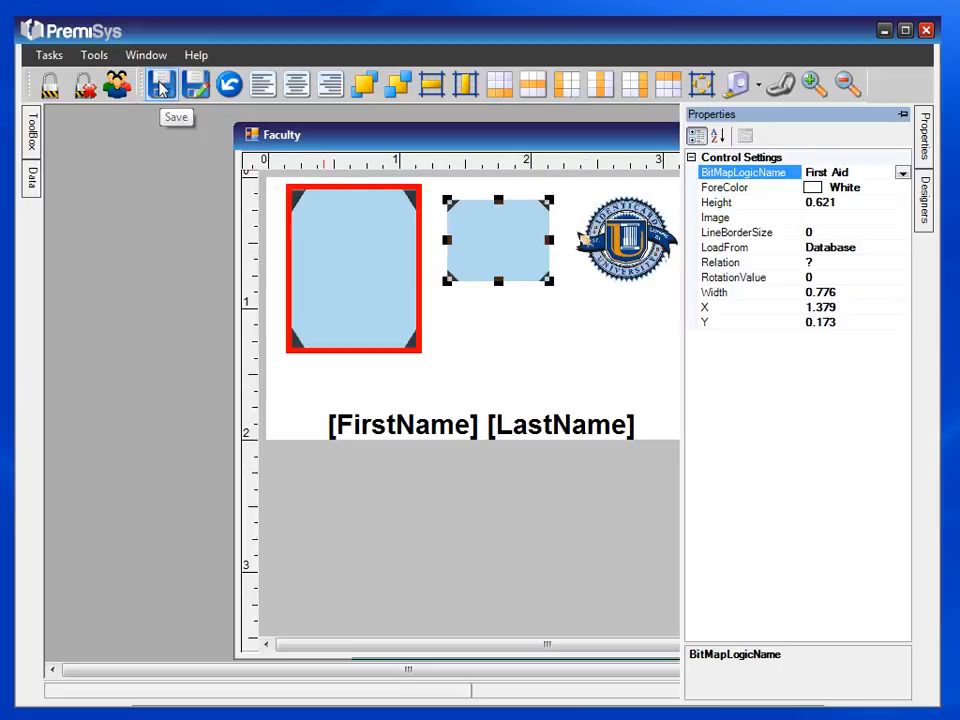
{"action": "left_click", "coordinate": [161, 86]}
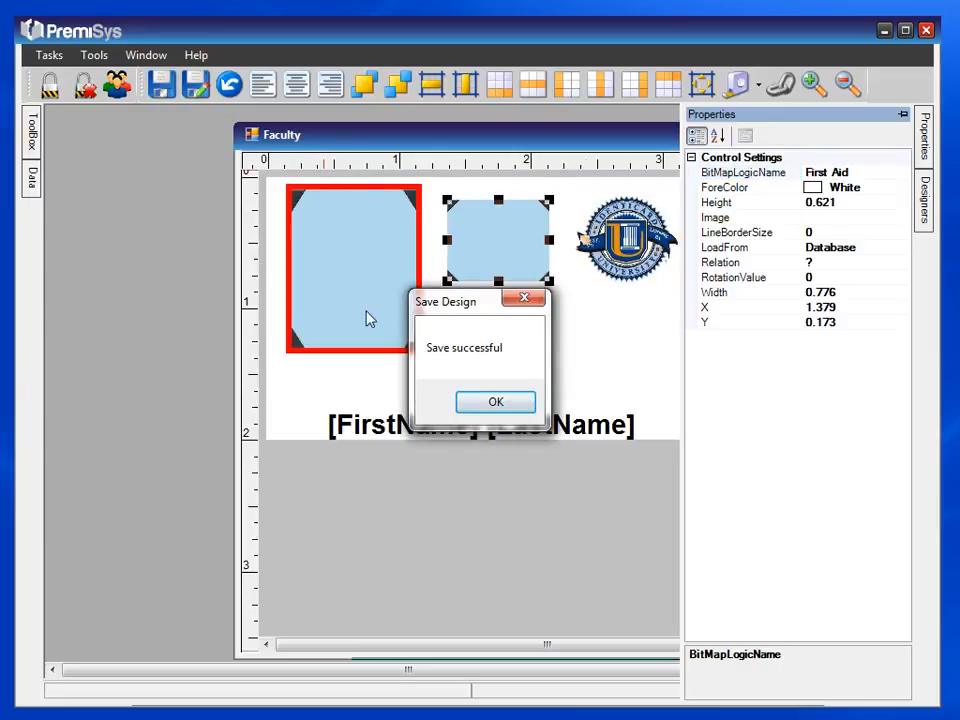
{"action": "left_click", "coordinate": [487, 404]}
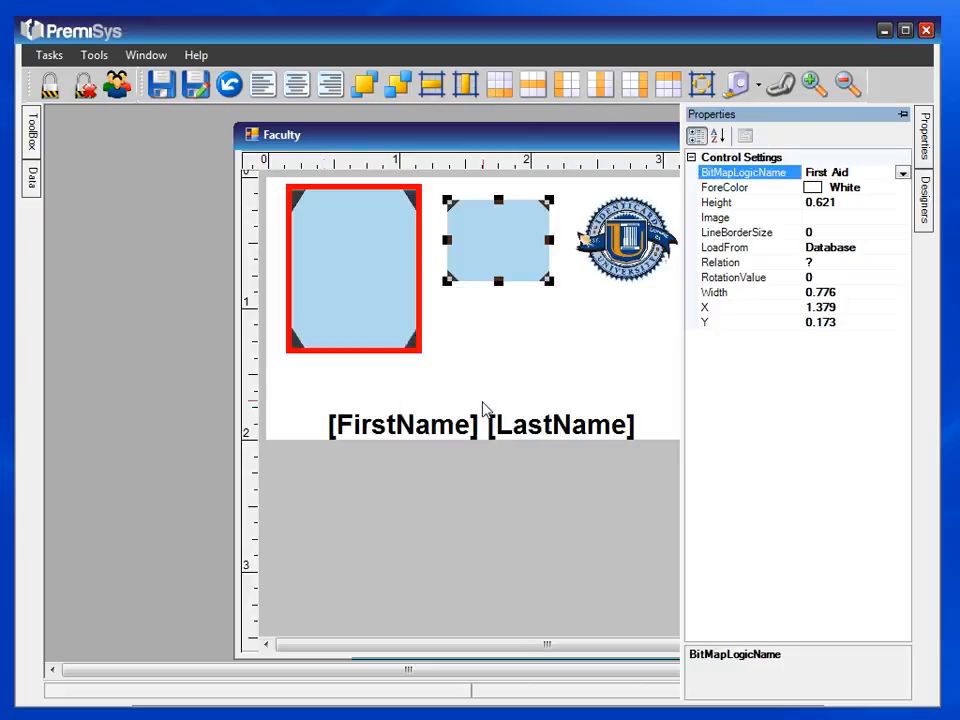